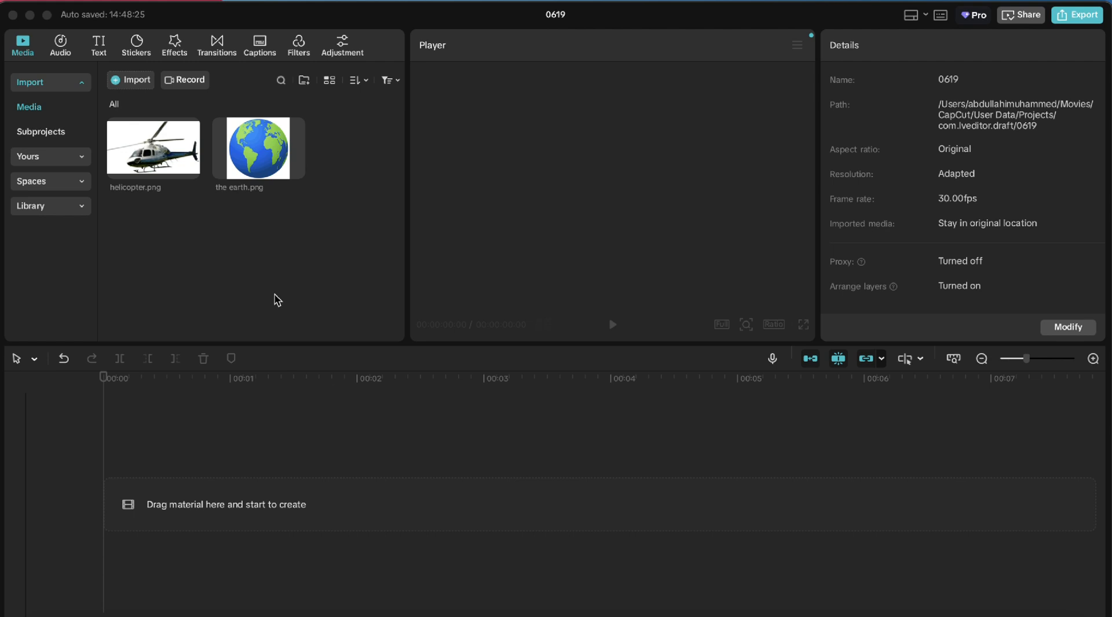
Add the earth image to the timeline and extend its clip to 00:00:06:16
{"action": "mouse_move", "coordinate": [245, 168]}
{"action": "mouse_move", "coordinate": [164, 153]}
{"action": "left_click", "coordinate": [242, 170]}
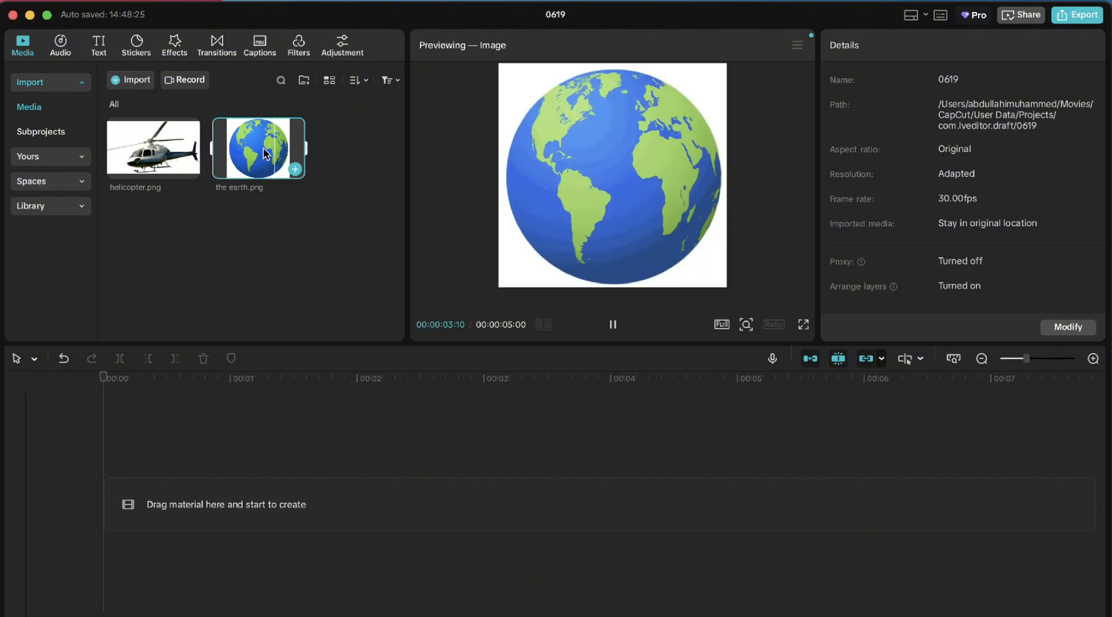
{"action": "left_click", "coordinate": [295, 168]}
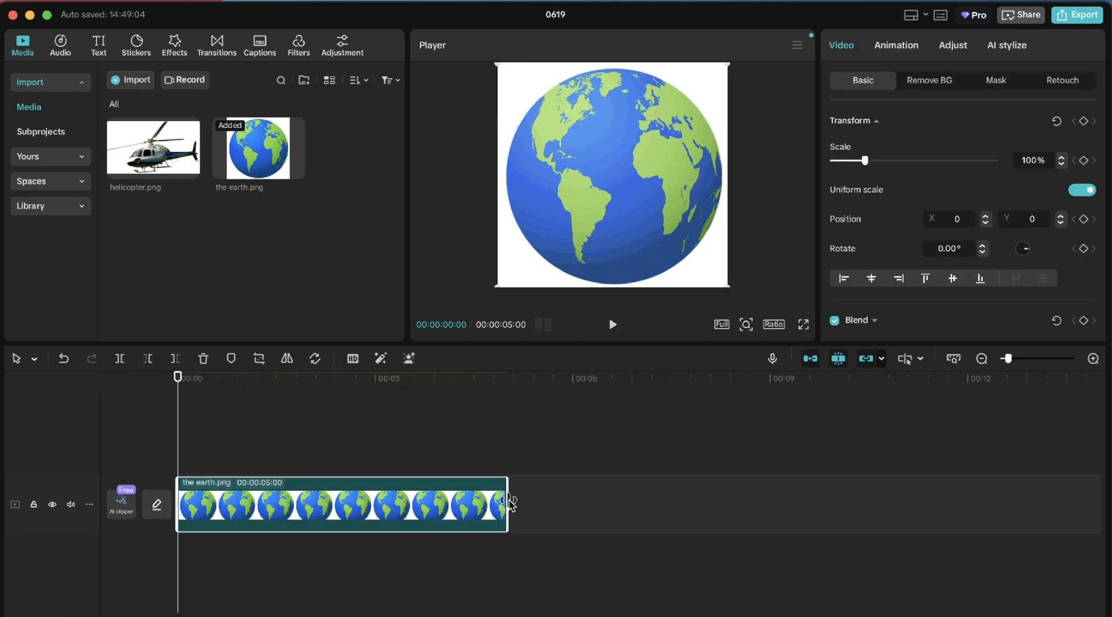
{"action": "left_click_drag", "start_coordinate": [509, 503], "coordinate": [608, 507]}
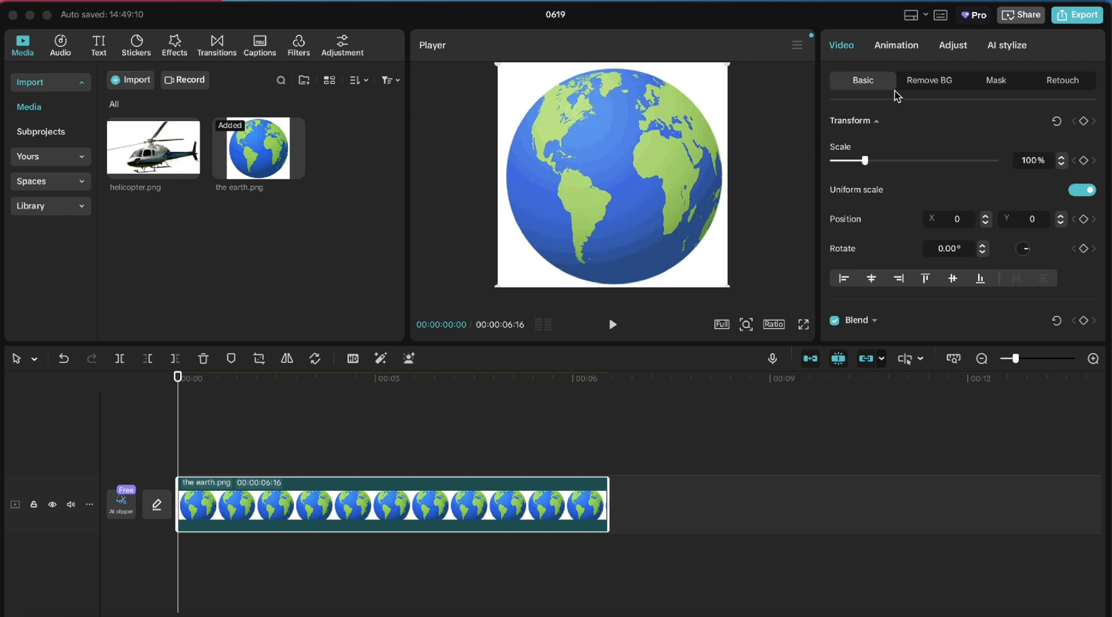
Enable Chroma key on the earth clip and pick the white background as the key colour
{"action": "left_click", "coordinate": [915, 87]}
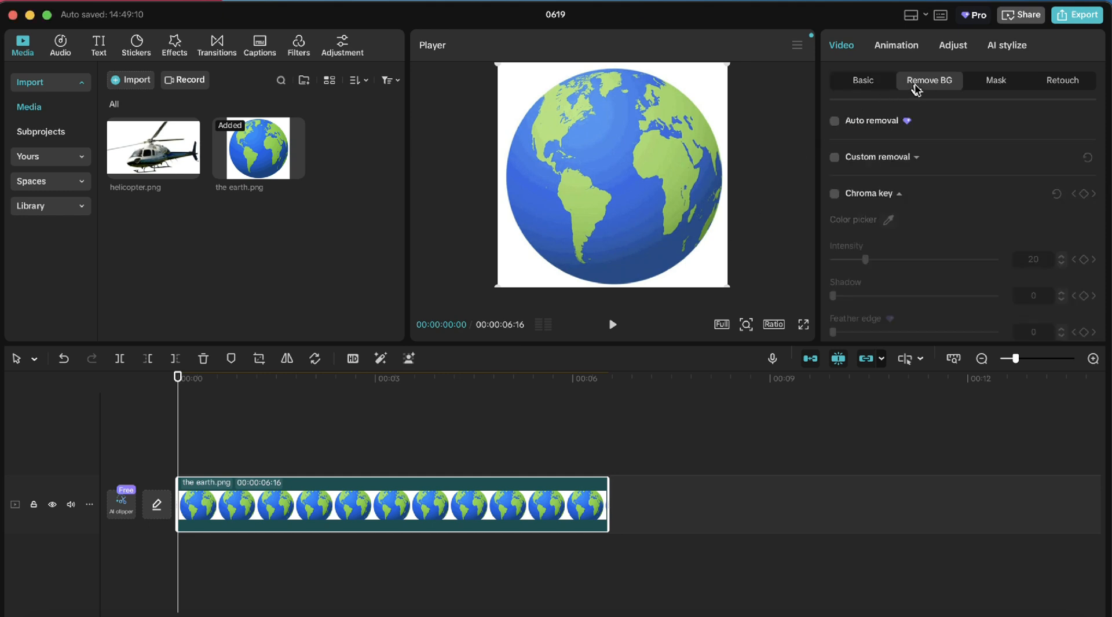
{"action": "left_click", "coordinate": [835, 194]}
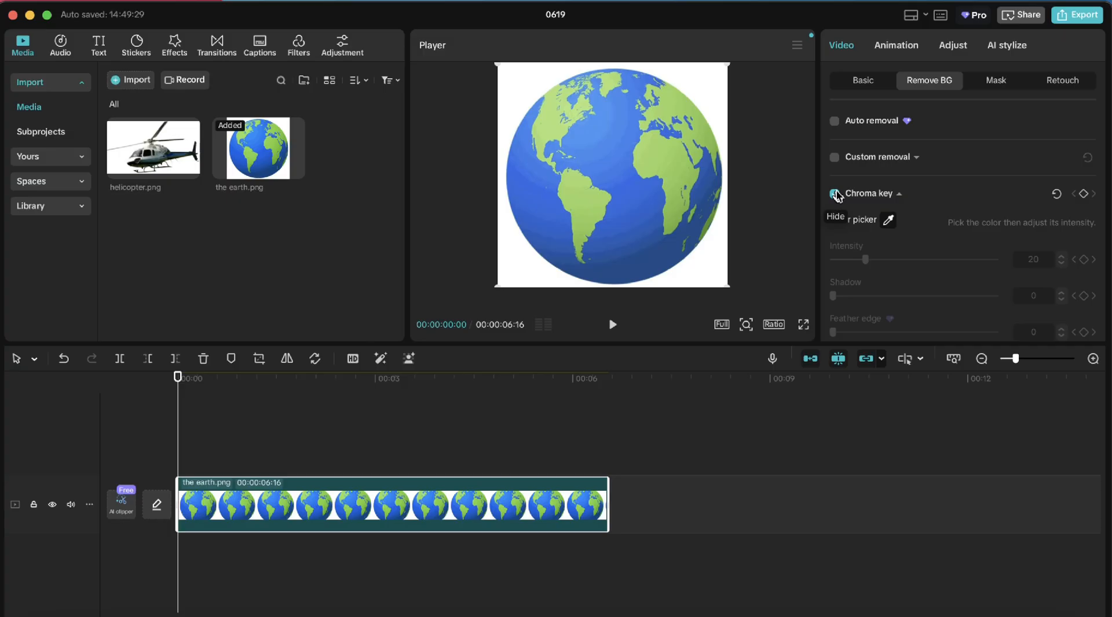
{"action": "left_click", "coordinate": [706, 258]}
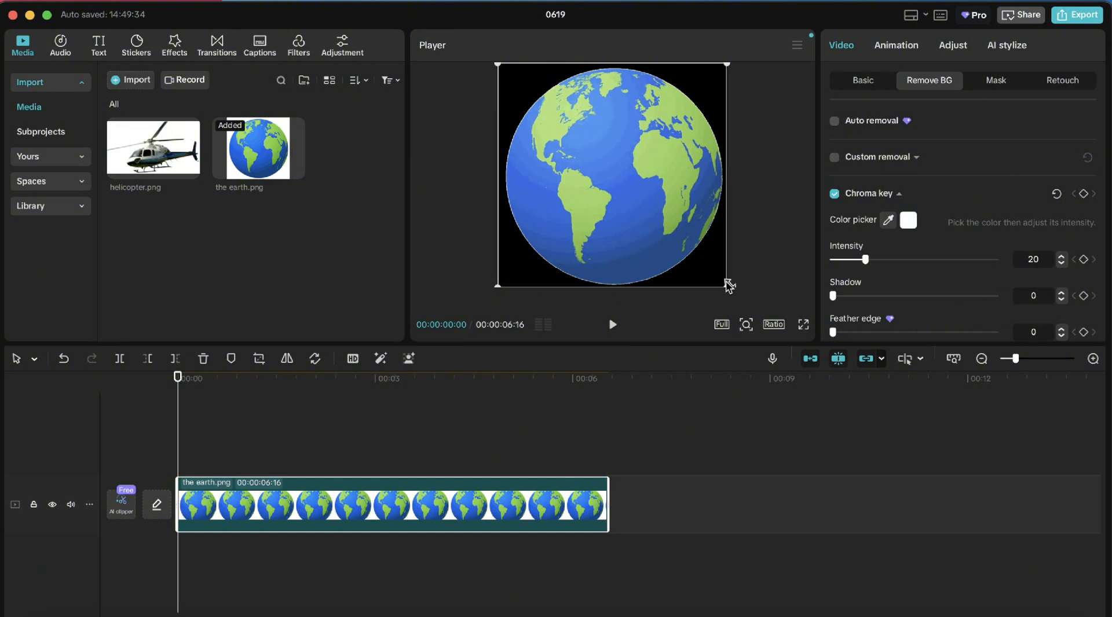
Scale the earth down and move it lower in the frame
{"action": "left_click_drag", "start_coordinate": [728, 285], "coordinate": [676, 223]}
{"action": "left_click_drag", "start_coordinate": [616, 185], "coordinate": [617, 225]}
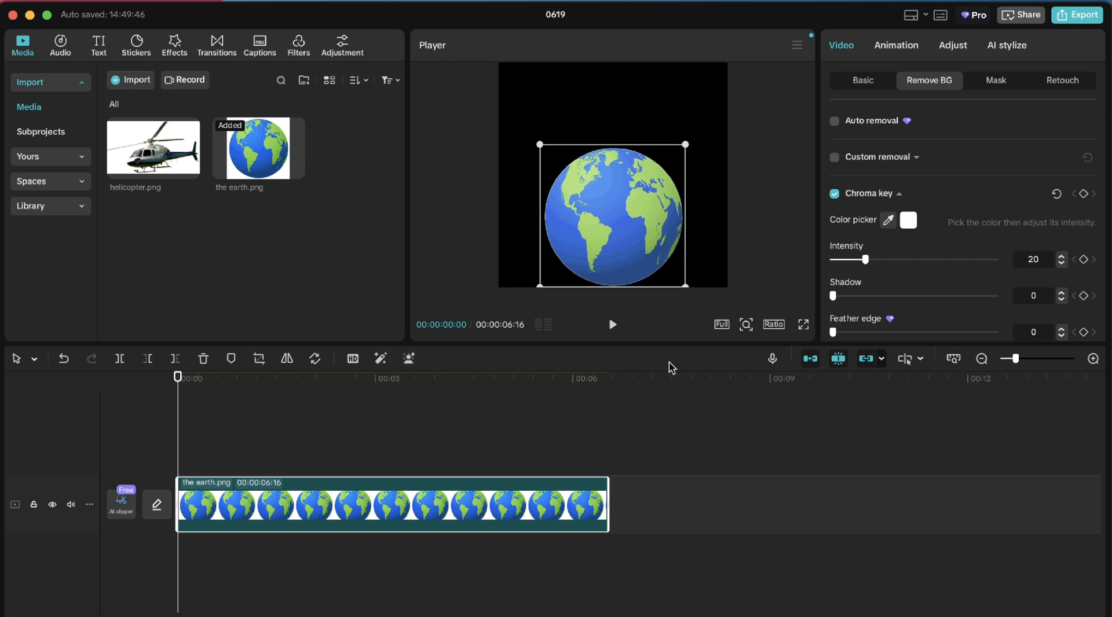
Add a default text clip, stretch it to the earth clip's length, and move it above the globe
{"action": "left_click", "coordinate": [99, 52]}
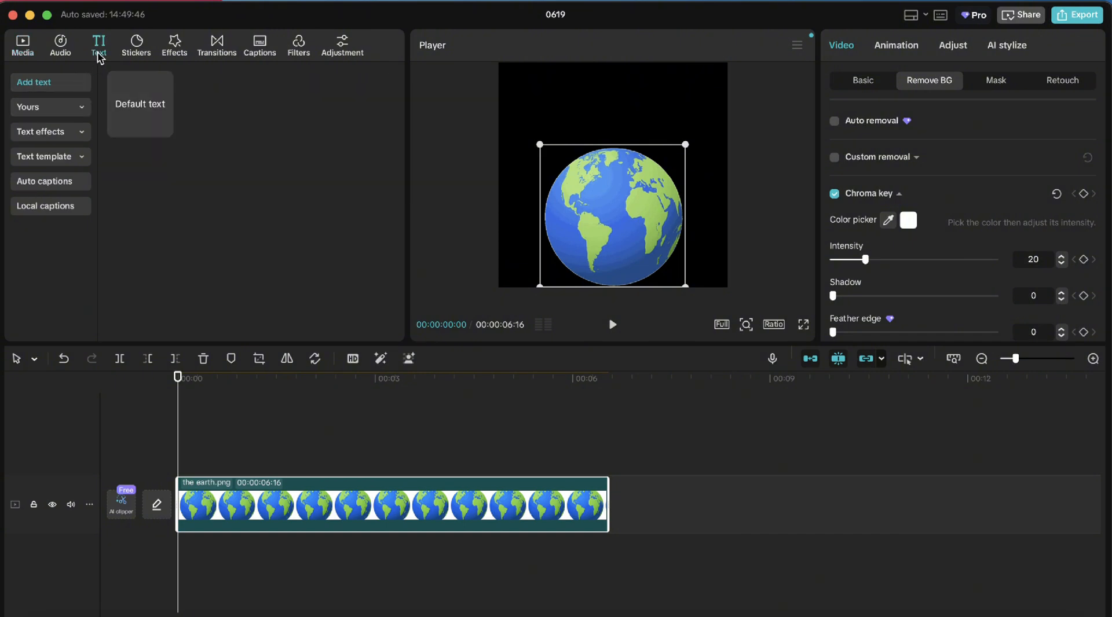
{"action": "left_click", "coordinate": [126, 97]}
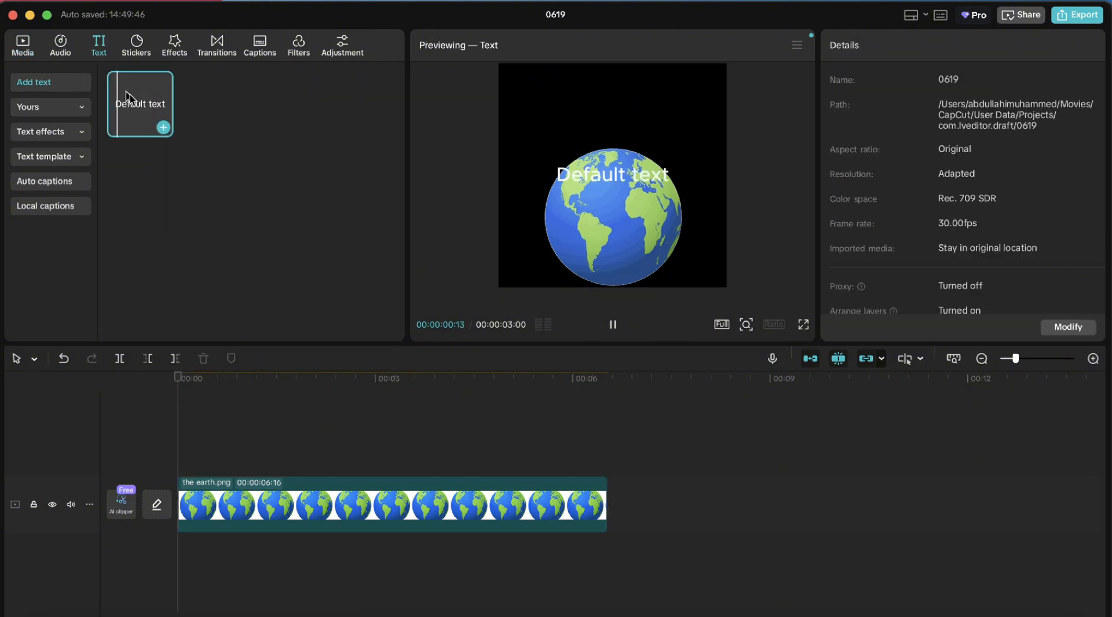
{"action": "left_click", "coordinate": [164, 128]}
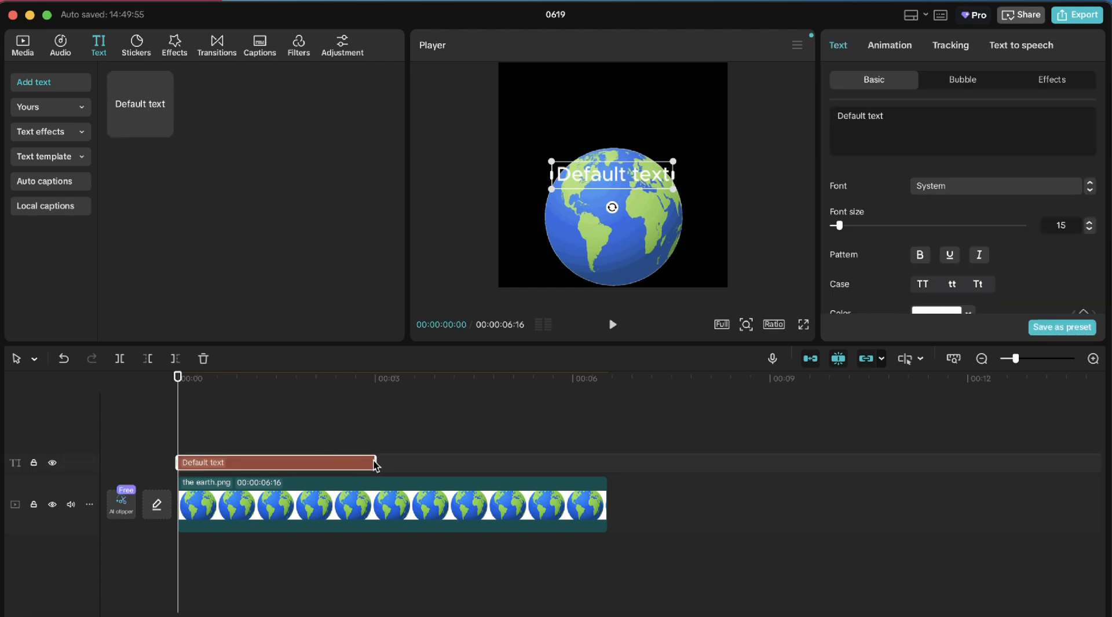
{"action": "left_click_drag", "start_coordinate": [374, 461], "coordinate": [608, 463]}
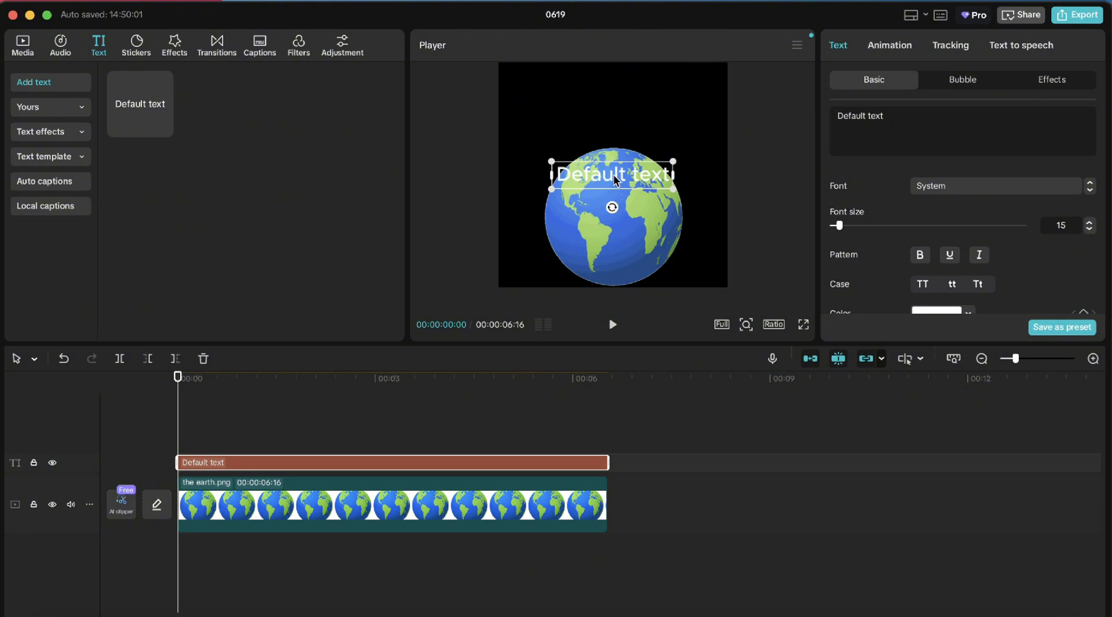
{"action": "left_click_drag", "start_coordinate": [614, 158], "coordinate": [615, 122]}
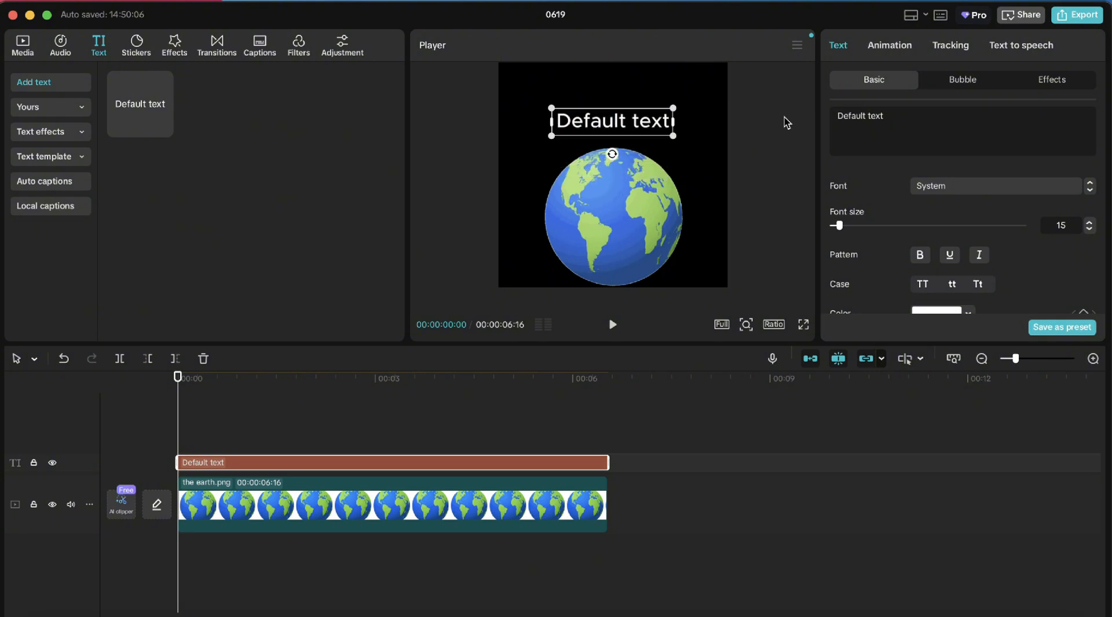
Replace the text with a row of dashes and nudge it slightly lower
{"action": "left_click", "coordinate": [887, 122]}
{"action": "key", "text": "BackSpace"}
{"action": "key", "text": "BackSpace"}
{"action": "key", "text": "BackSpace"}
{"action": "key", "text": "BackSpace"}
{"action": "key", "text": "BackSpace"}
{"action": "key", "text": "BackSpace"}
{"action": "key", "text": "BackSpace"}
{"action": "key", "text": "BackSpace"}
{"action": "key", "text": "BackSpace"}
{"action": "key", "text": "BackSpace"}
{"action": "key", "text": "BackSpace"}
{"action": "key", "text": "BackSpace"}
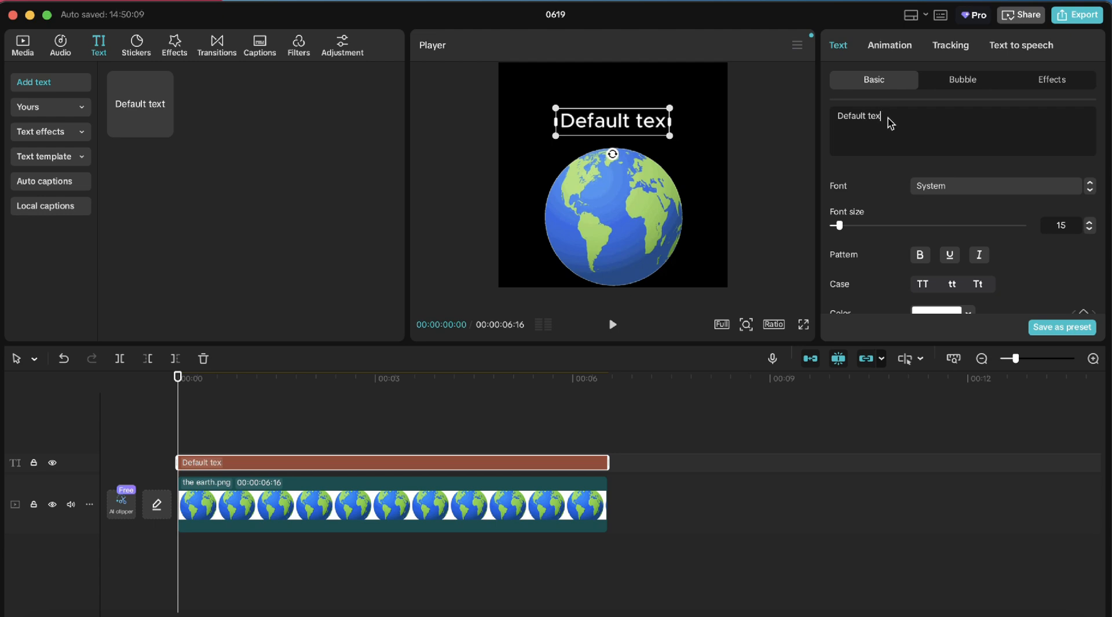
{"action": "type", "text": "-"}
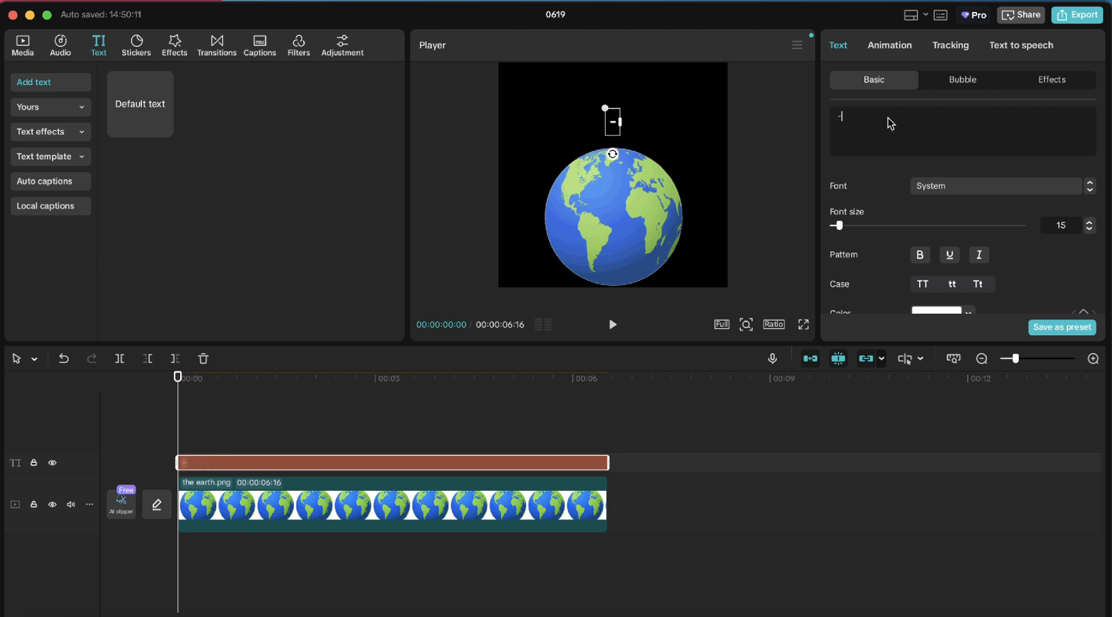
{"action": "type", "text": "---------------------------"}
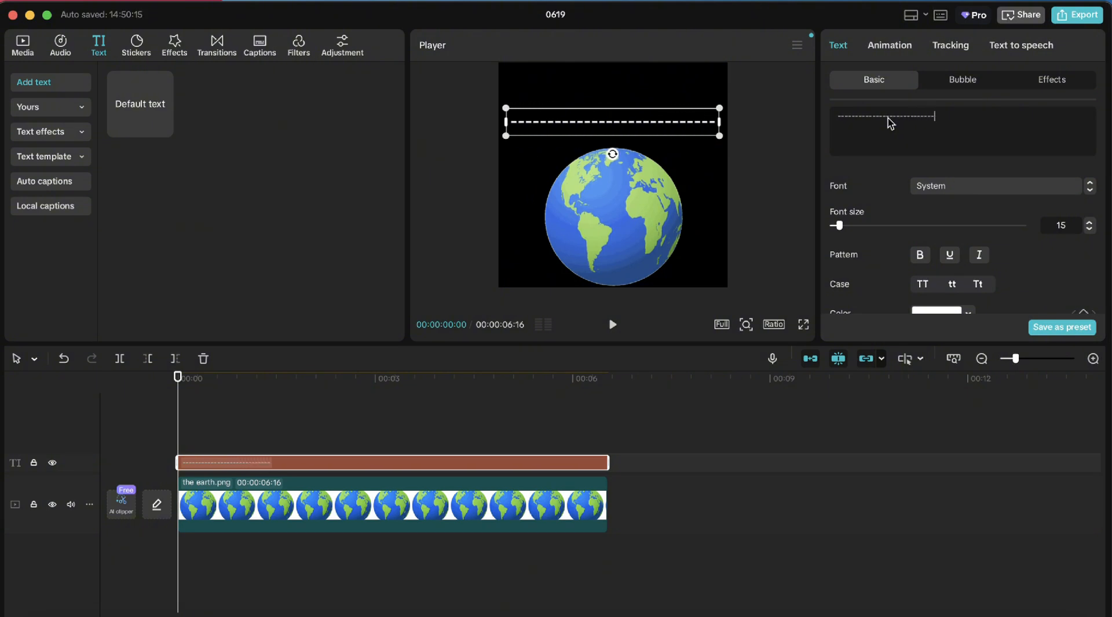
{"action": "key", "text": "BackSpace"}
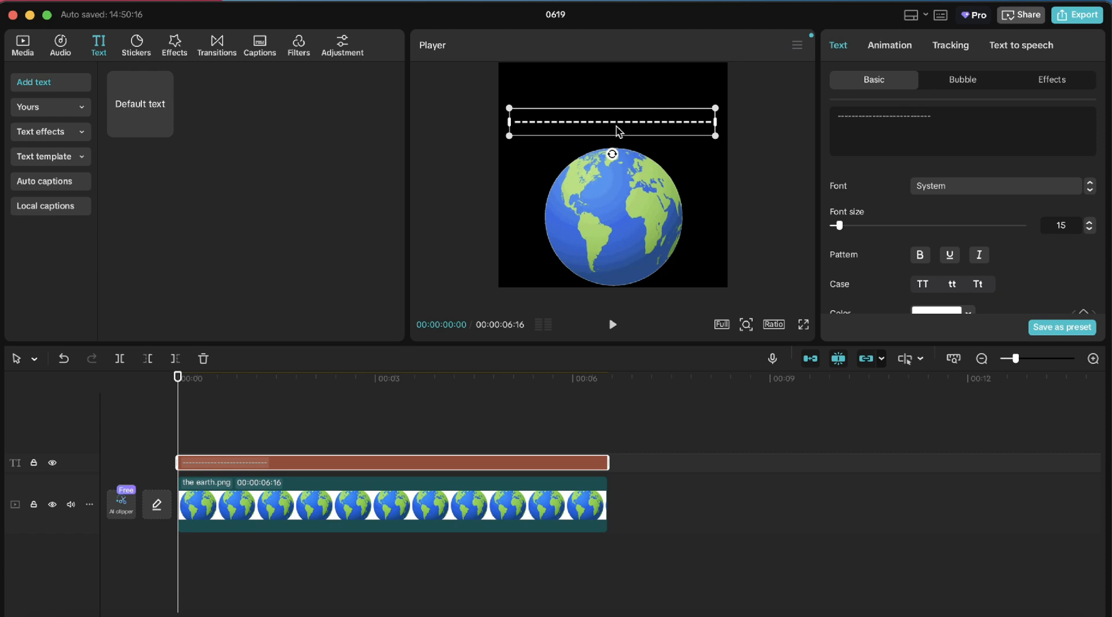
{"action": "left_click_drag", "start_coordinate": [616, 131], "coordinate": [616, 142]}
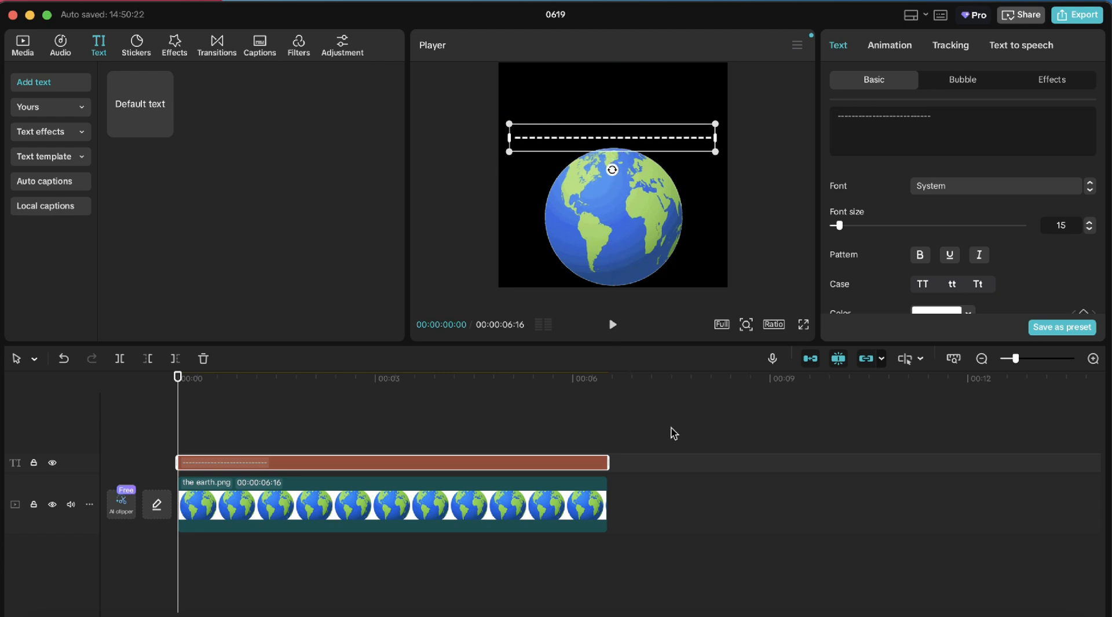
{"action": "left_click", "coordinate": [680, 616]}
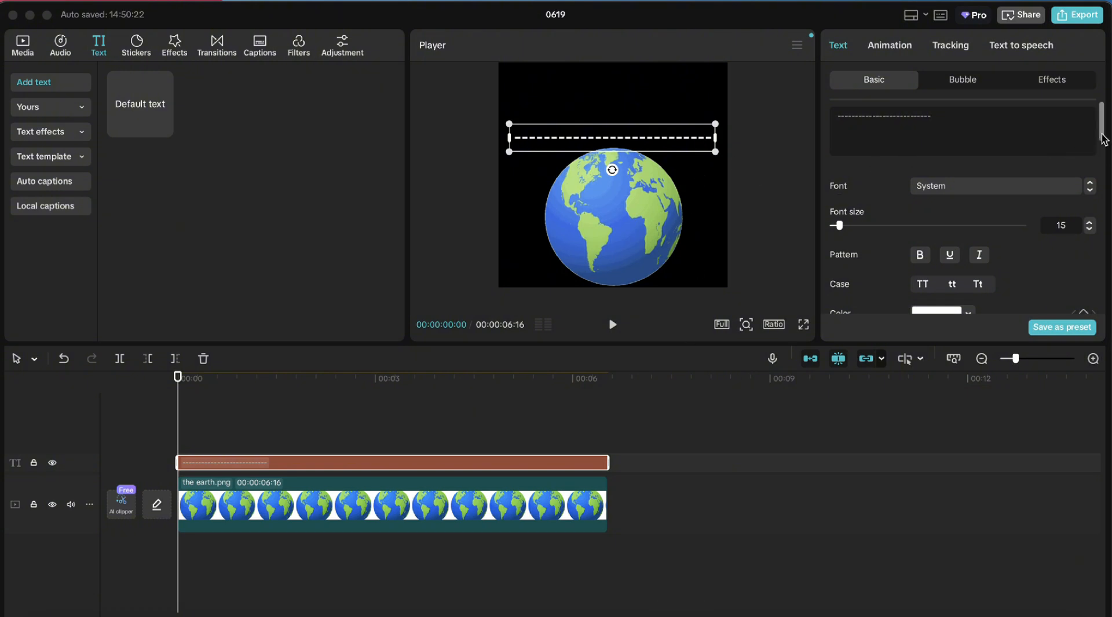
Enable Curve on the dashed text and set its strength to 150°
{"action": "left_click_drag", "start_coordinate": [1102, 137], "coordinate": [1100, 324]}
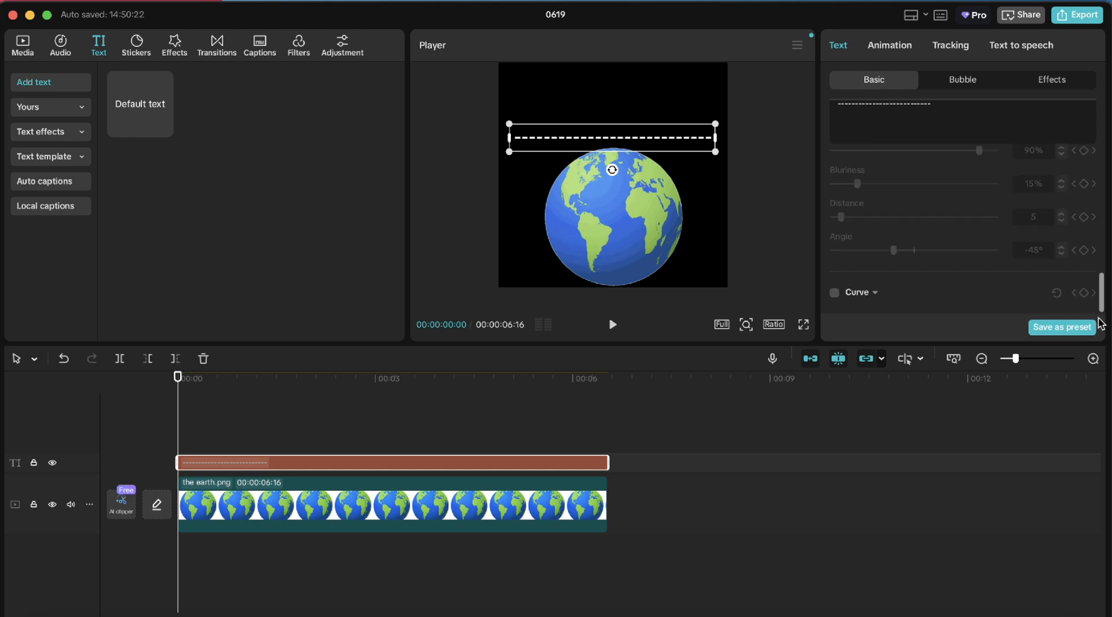
{"action": "left_click", "coordinate": [835, 293]}
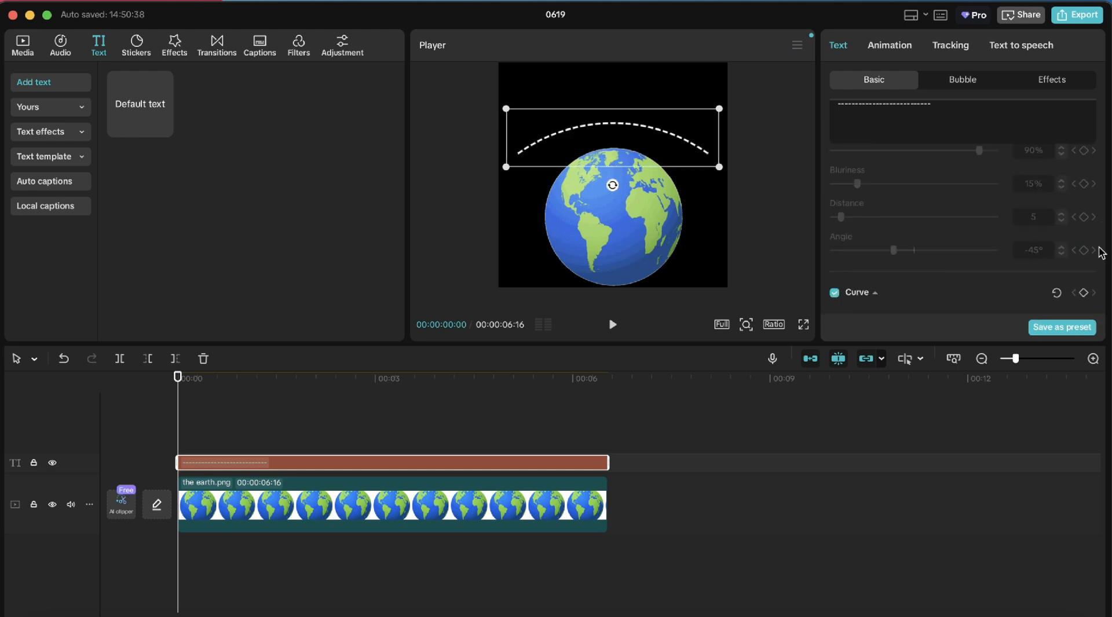
{"action": "left_click_drag", "start_coordinate": [1101, 261], "coordinate": [1104, 300]}
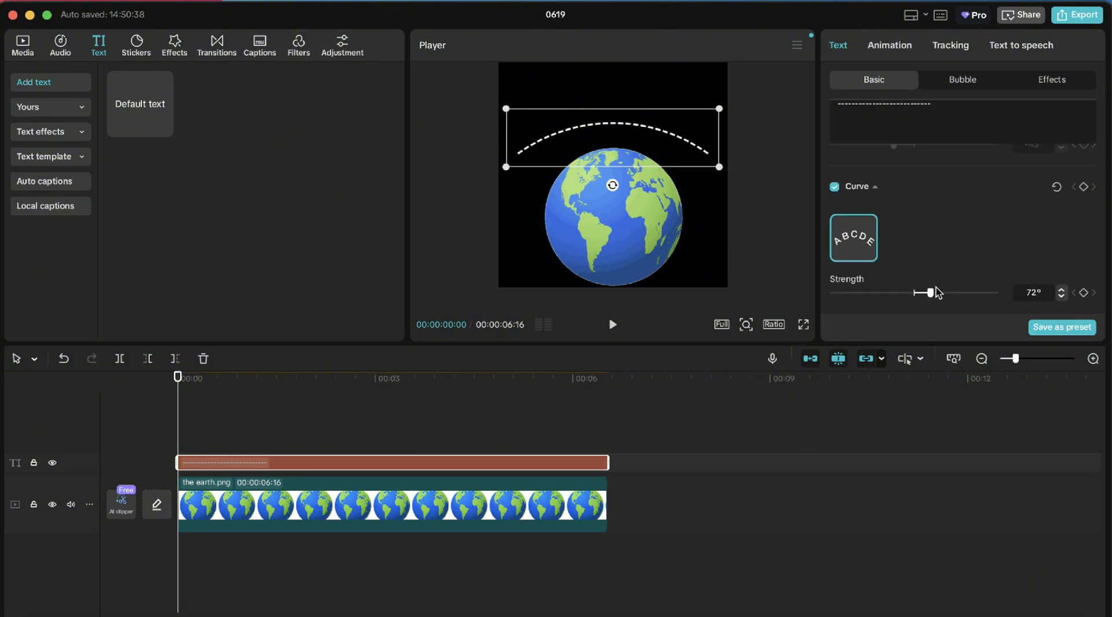
{"action": "left_click_drag", "start_coordinate": [931, 295], "coordinate": [948, 297]}
{"action": "left_click", "coordinate": [1061, 297]}
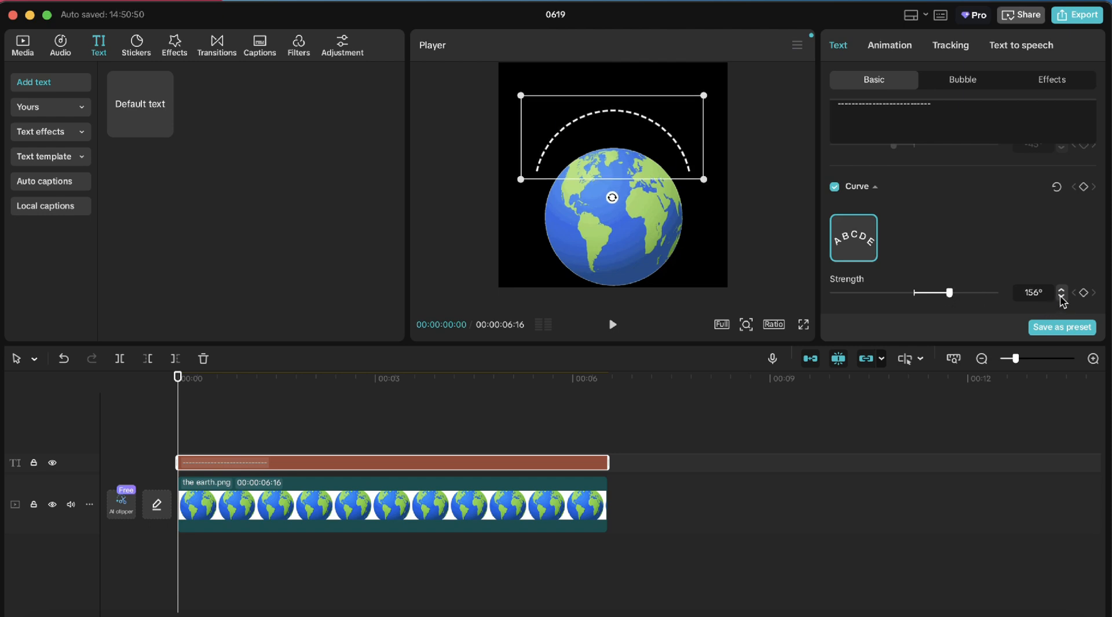
{"action": "left_click", "coordinate": [1061, 297]}
{"action": "left_click", "coordinate": [1061, 297]}
{"action": "left_click", "coordinate": [1061, 296]}
{"action": "left_click", "coordinate": [1061, 296]}
{"action": "left_click", "coordinate": [1061, 296]}
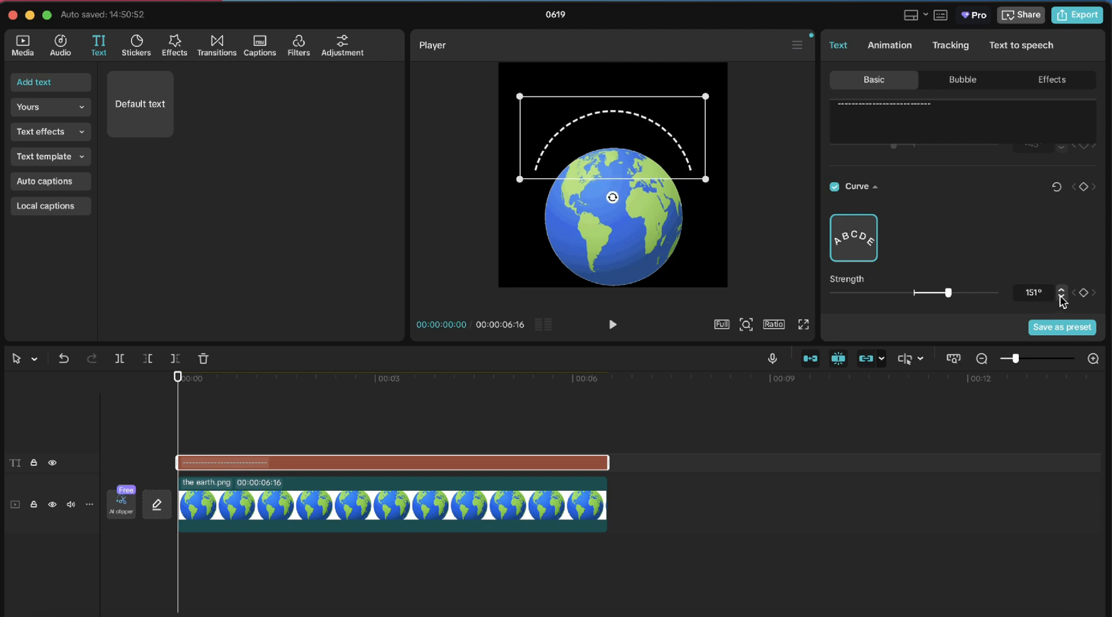
{"action": "left_click", "coordinate": [1061, 297]}
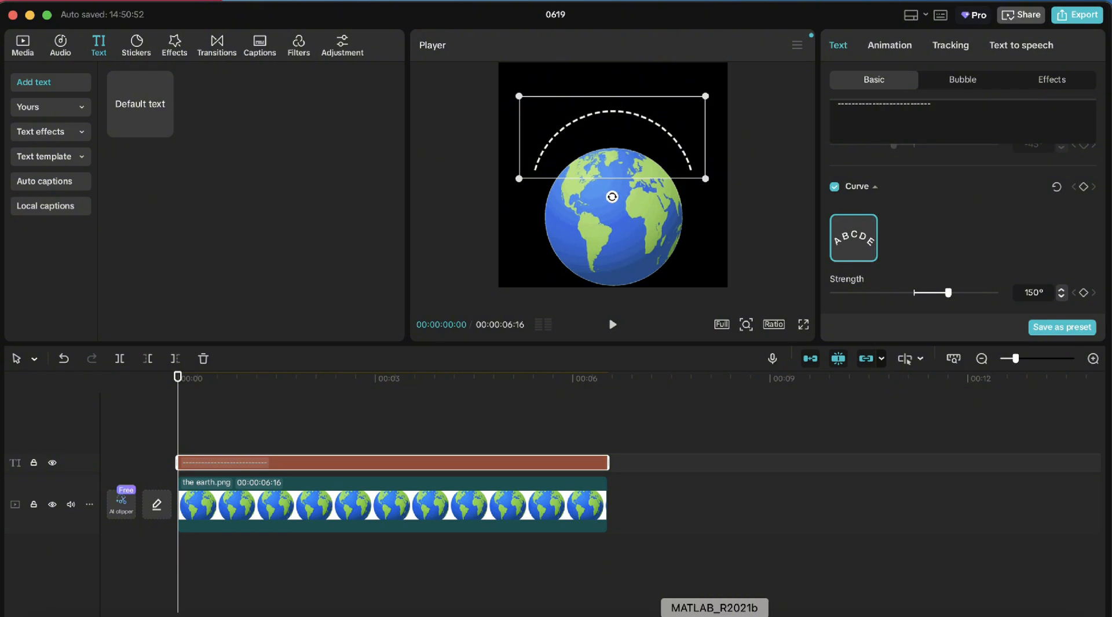
Nudge the curved dashes down and convert the text clip into a compound clip
{"action": "left_click", "coordinate": [620, 110]}
{"action": "left_click_drag", "start_coordinate": [618, 114], "coordinate": [618, 120]}
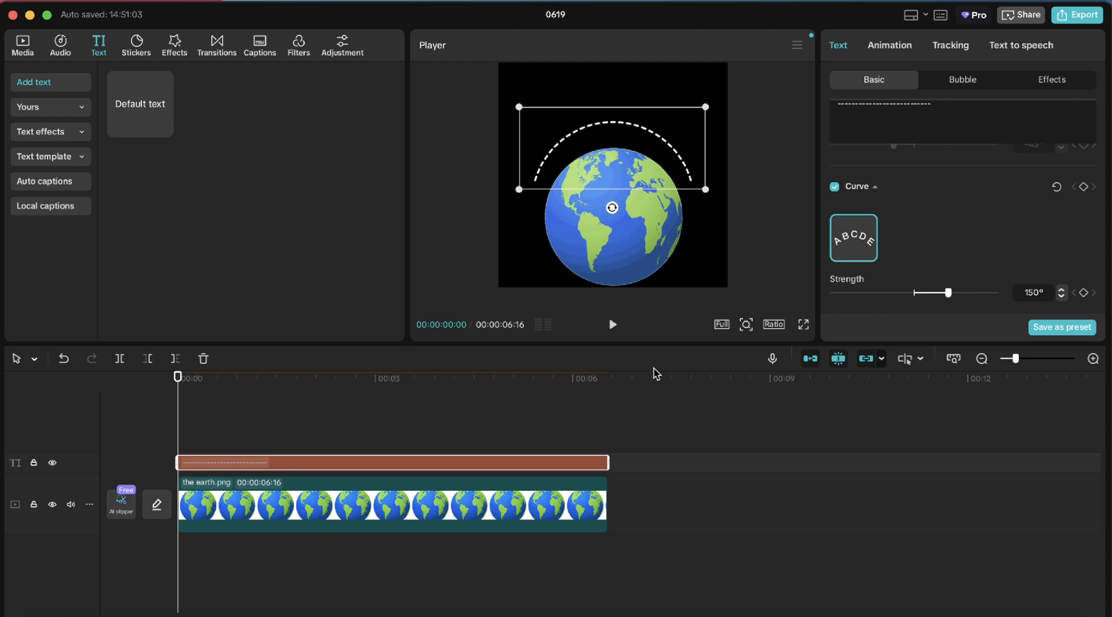
{"action": "left_click", "coordinate": [680, 616]}
{"action": "right_click", "coordinate": [318, 460]}
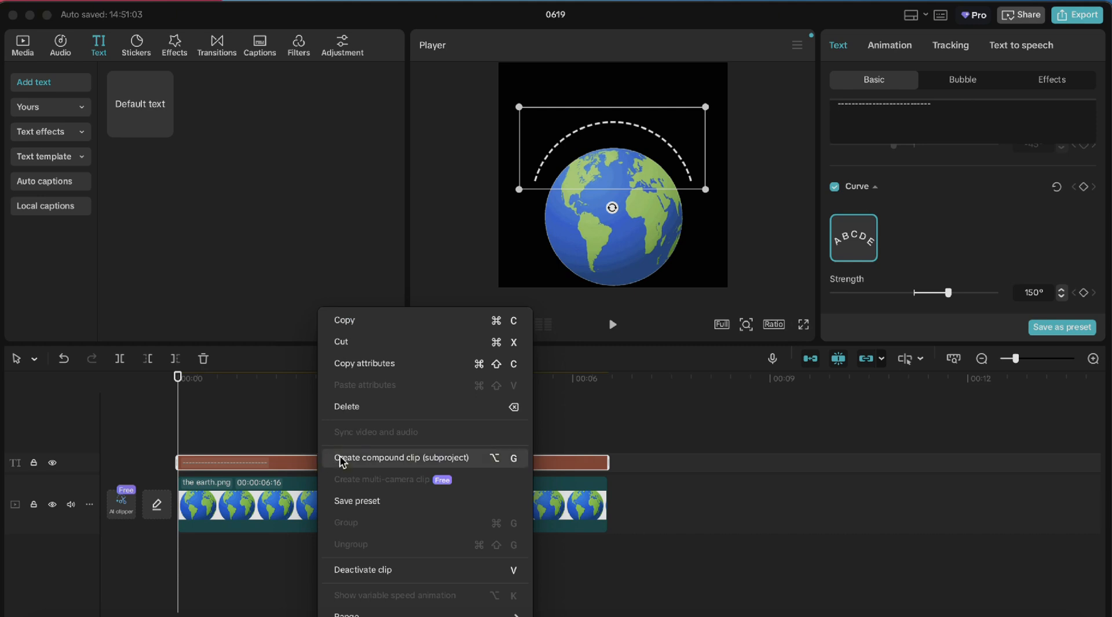
{"action": "left_click", "coordinate": [342, 462]}
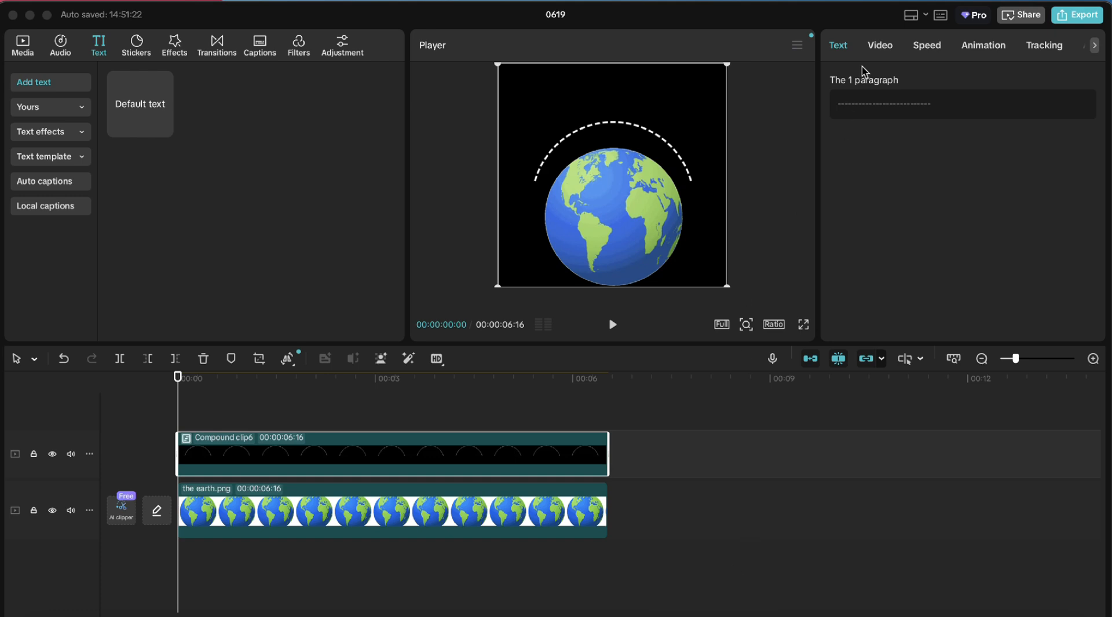
Add a Split mask to the compound clip
{"action": "left_click", "coordinate": [877, 56]}
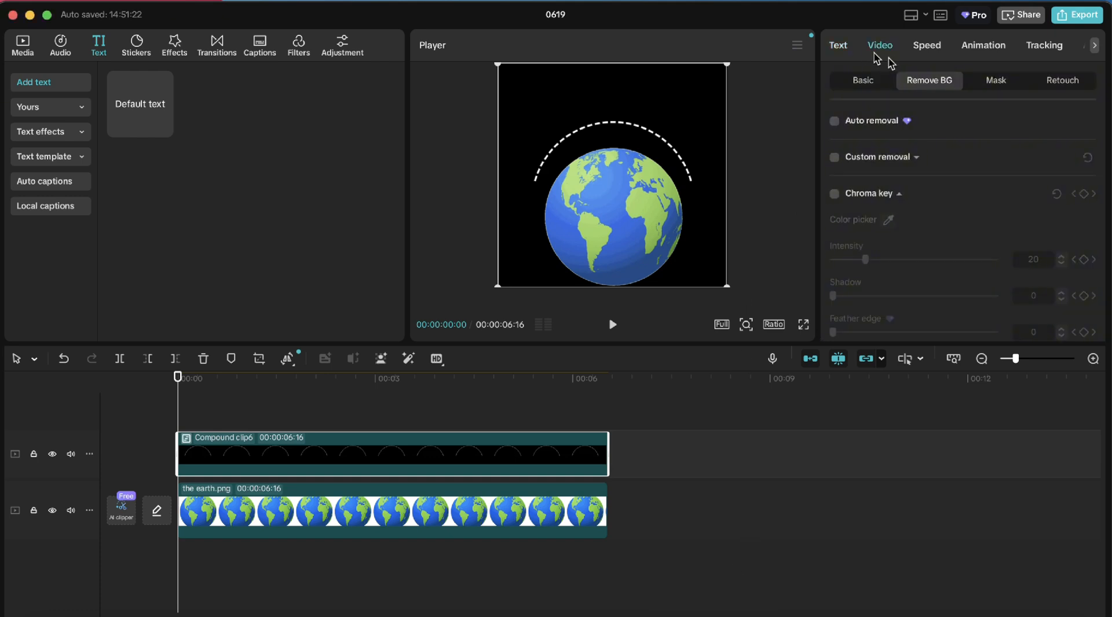
{"action": "left_click", "coordinate": [998, 81]}
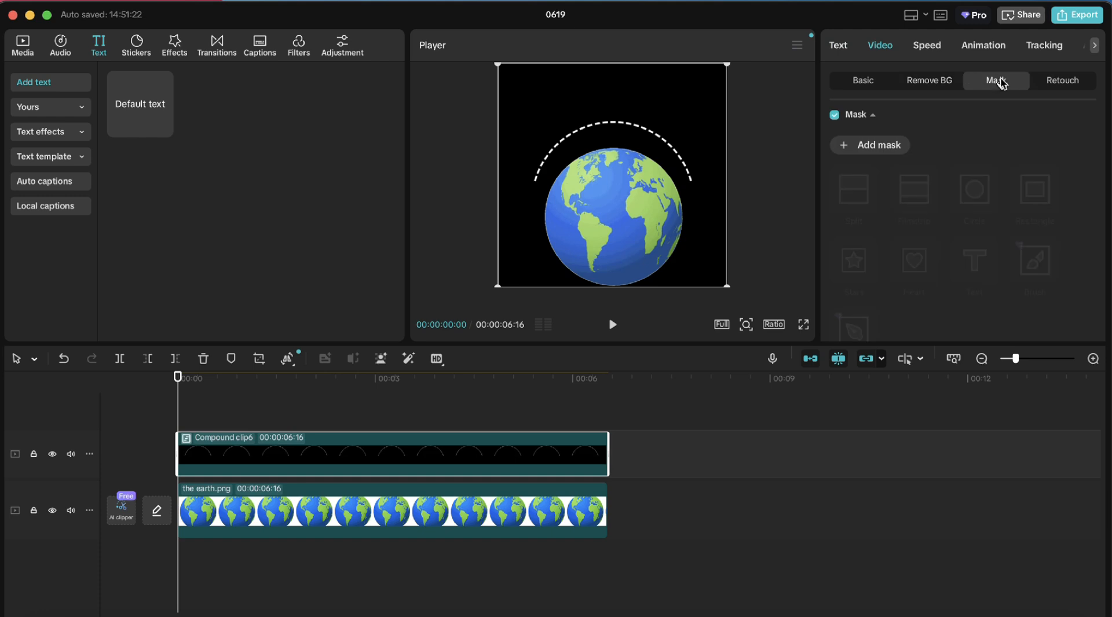
{"action": "left_click", "coordinate": [888, 146]}
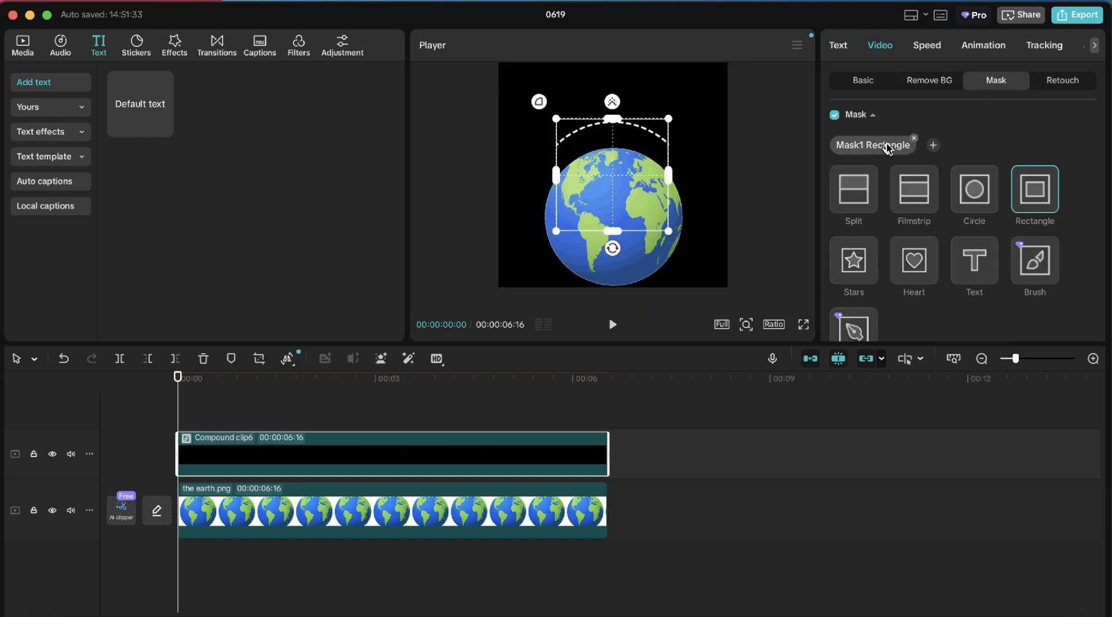
{"action": "left_click", "coordinate": [856, 199]}
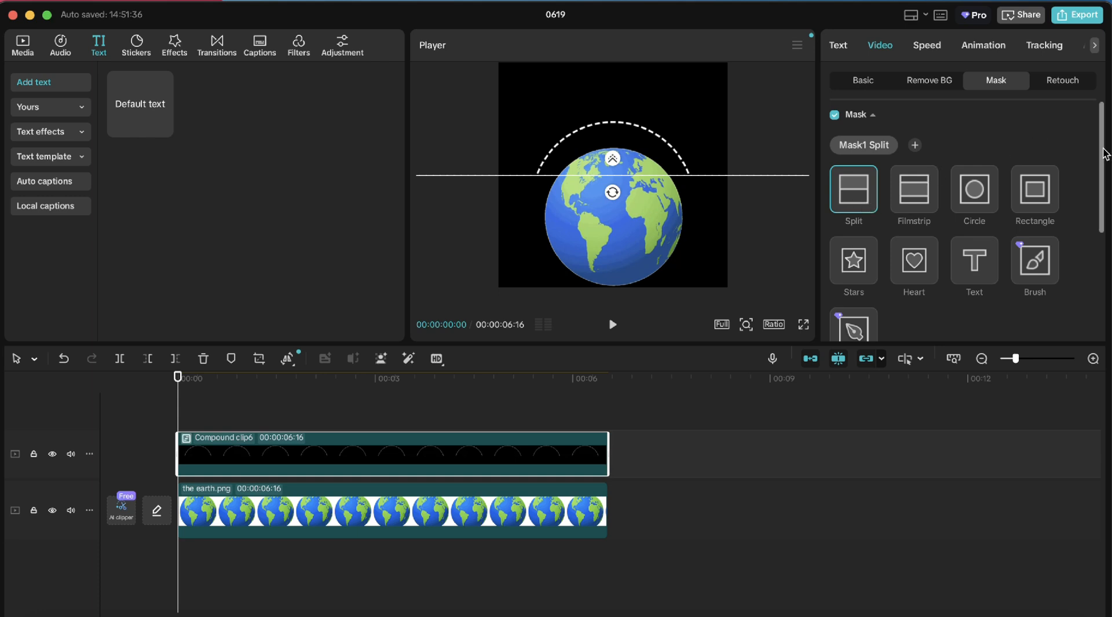
Set the mask feather to 4 and rotate the split mask to -180°
{"action": "left_click_drag", "start_coordinate": [1103, 154], "coordinate": [1103, 261]}
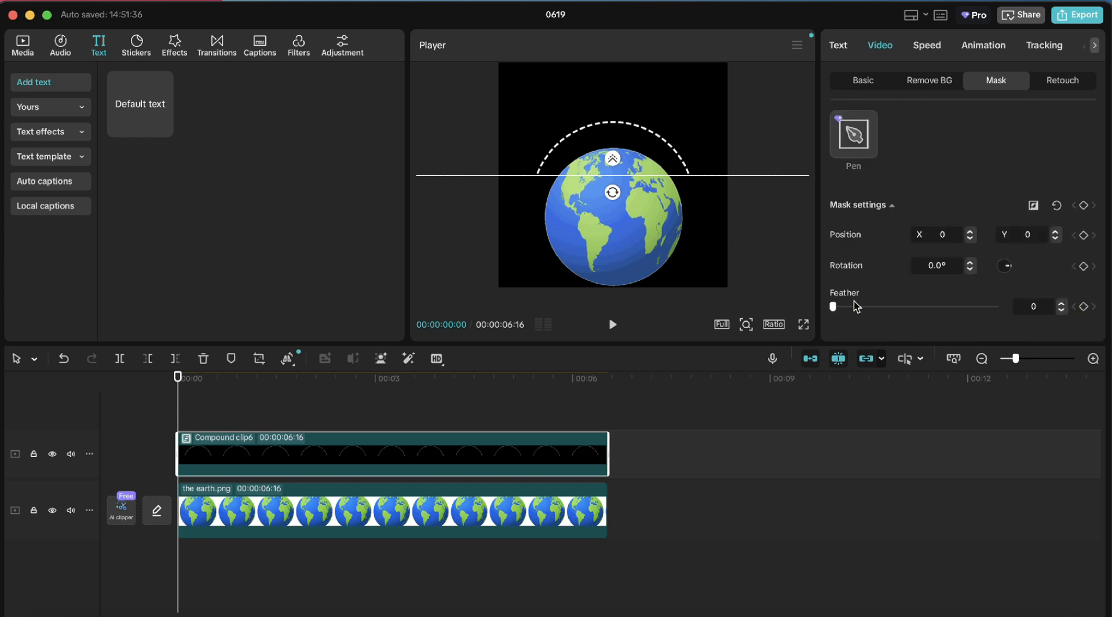
{"action": "left_click", "coordinate": [1063, 304]}
{"action": "left_click", "coordinate": [1062, 304]}
{"action": "left_click", "coordinate": [1063, 304]}
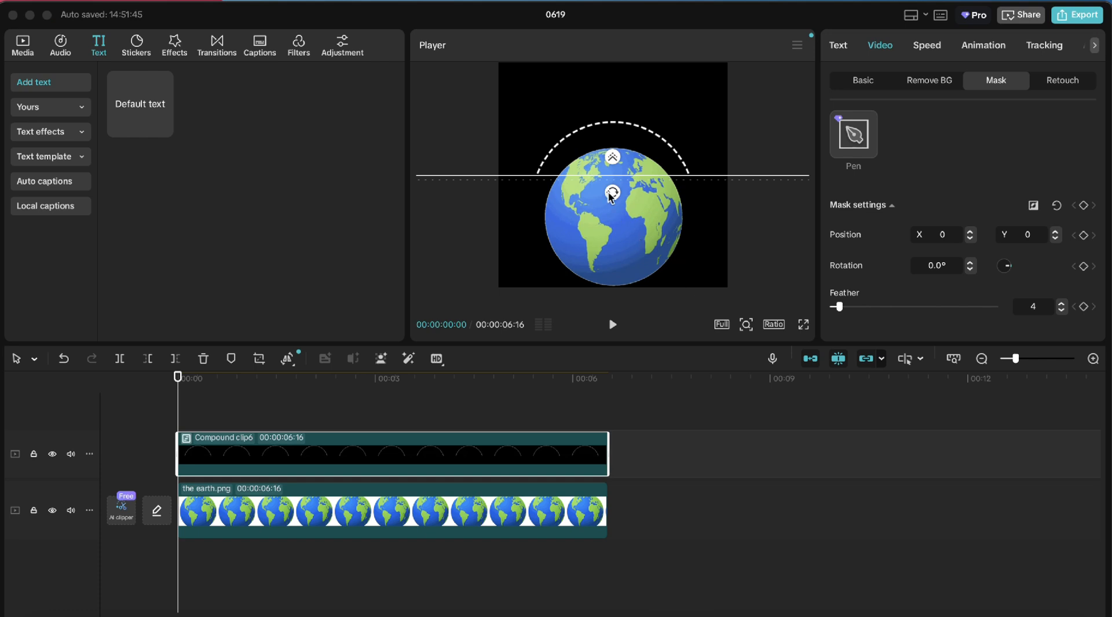
{"action": "left_click_drag", "start_coordinate": [611, 195], "coordinate": [628, 131]}
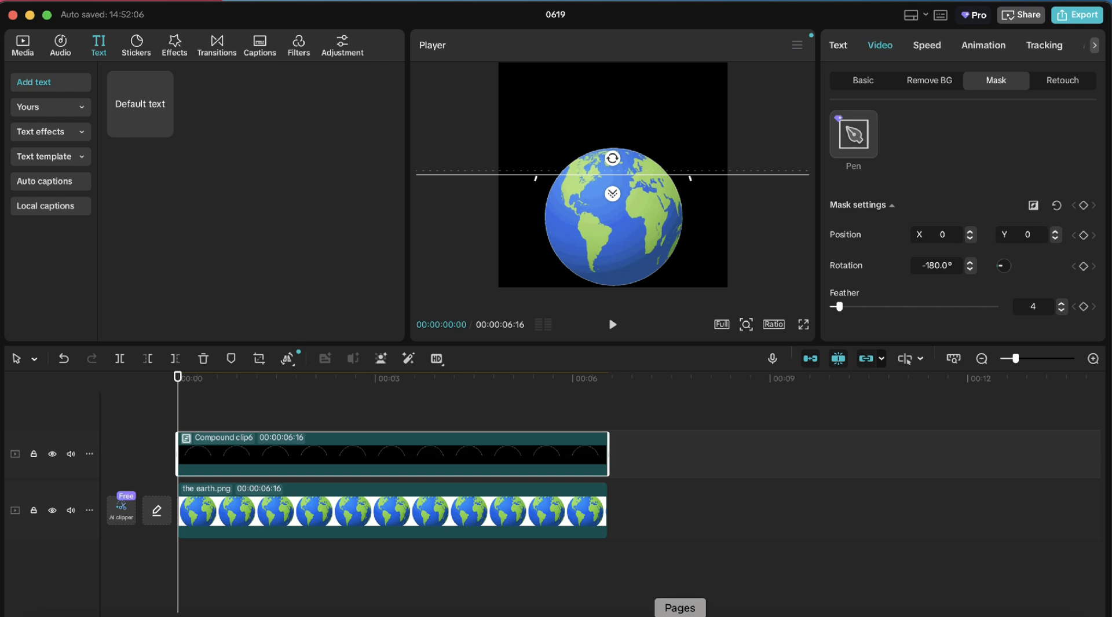
{"action": "left_click", "coordinate": [680, 616]}
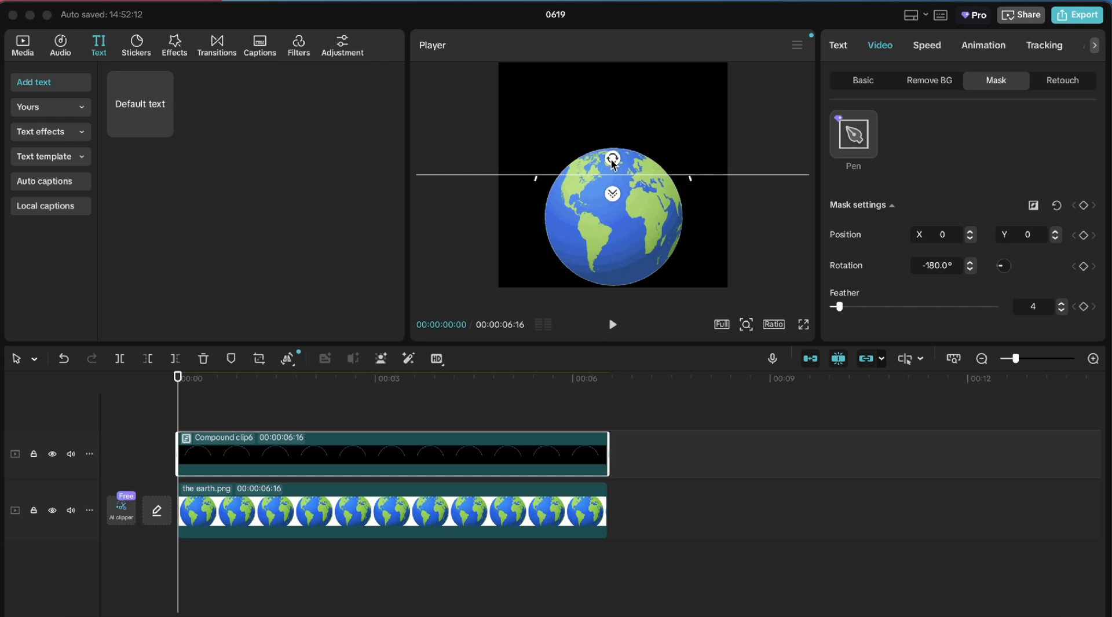
Animate the split mask: set it to 180° at Y -51, keyframe position and rotation at the start, rotate it to 0° at the end, and preview
{"action": "left_click_drag", "start_coordinate": [612, 161], "coordinate": [611, 134]}
{"action": "left_click_drag", "start_coordinate": [633, 174], "coordinate": [633, 180]}
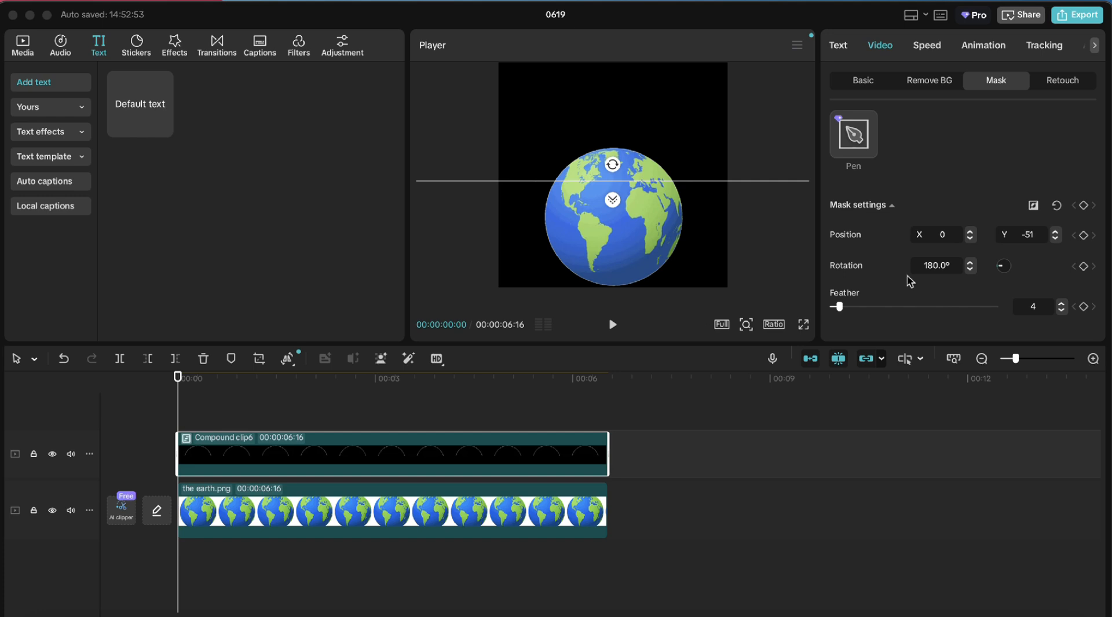
{"action": "left_click", "coordinate": [1086, 236]}
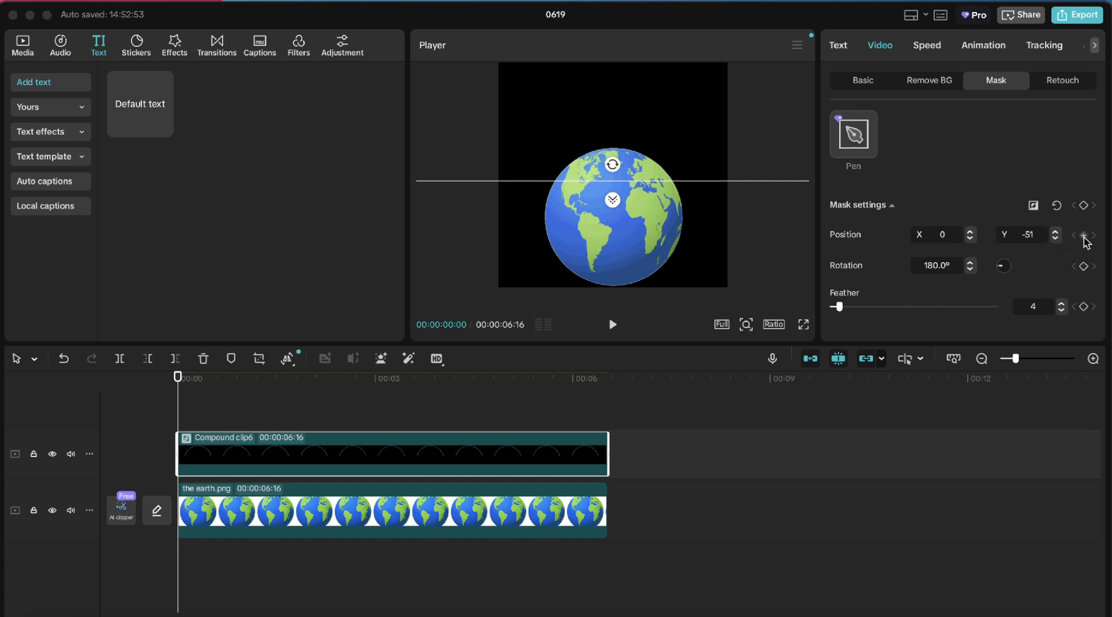
{"action": "left_click", "coordinate": [1084, 267]}
{"action": "left_click_drag", "start_coordinate": [179, 415], "coordinate": [612, 374]}
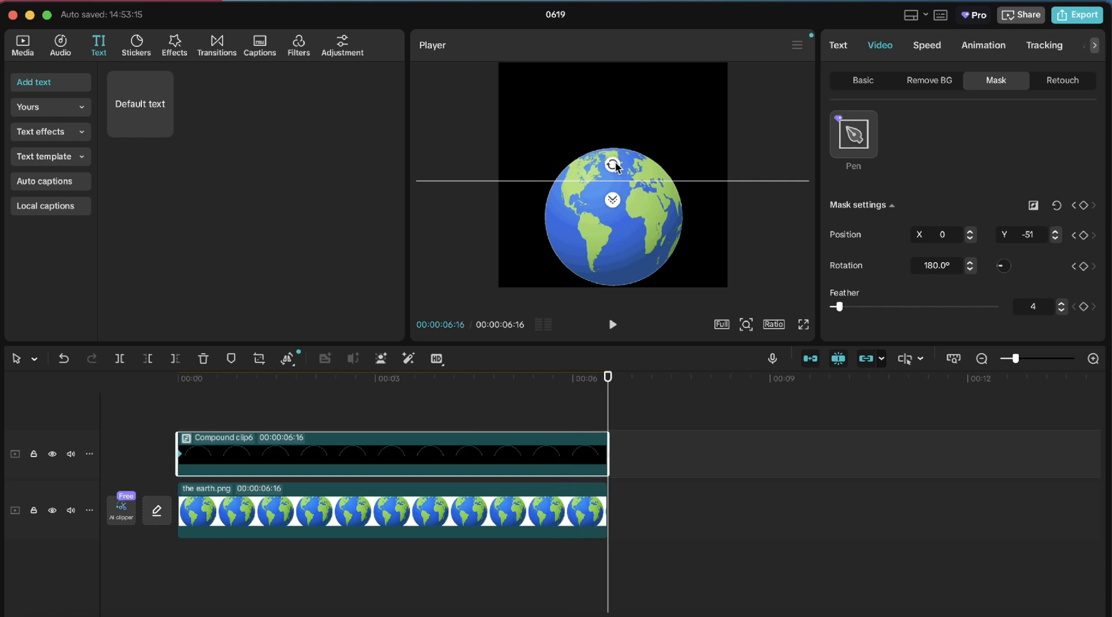
{"action": "left_click_drag", "start_coordinate": [615, 167], "coordinate": [607, 214]}
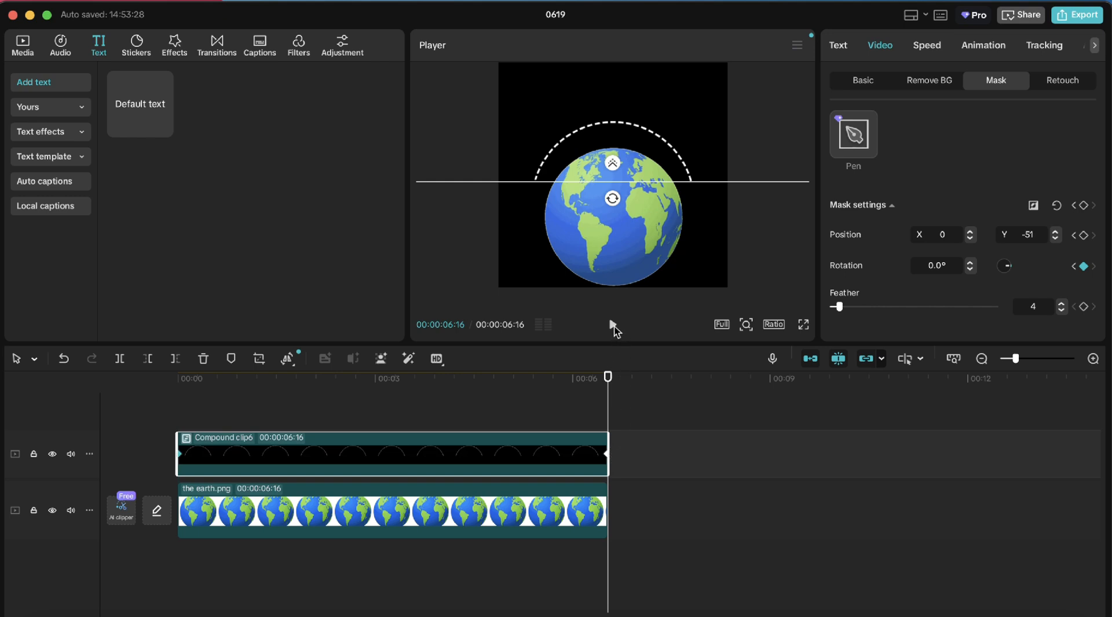
{"action": "left_click", "coordinate": [613, 326]}
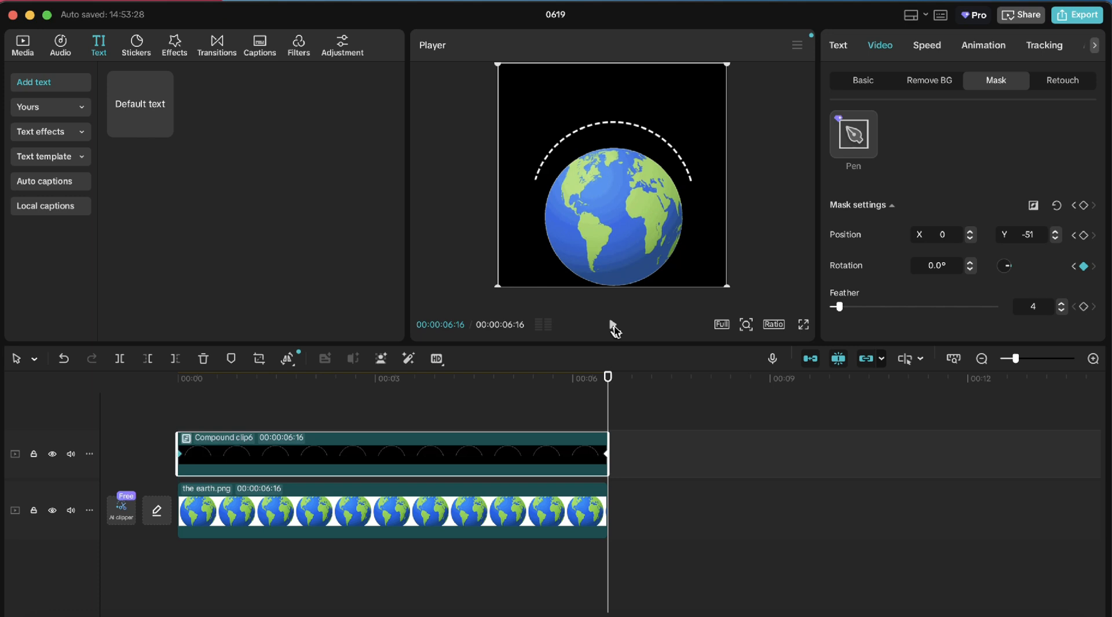
Add helicopter.png to a new track above the compound clip and extend it to the same end point
{"action": "left_click", "coordinate": [22, 46]}
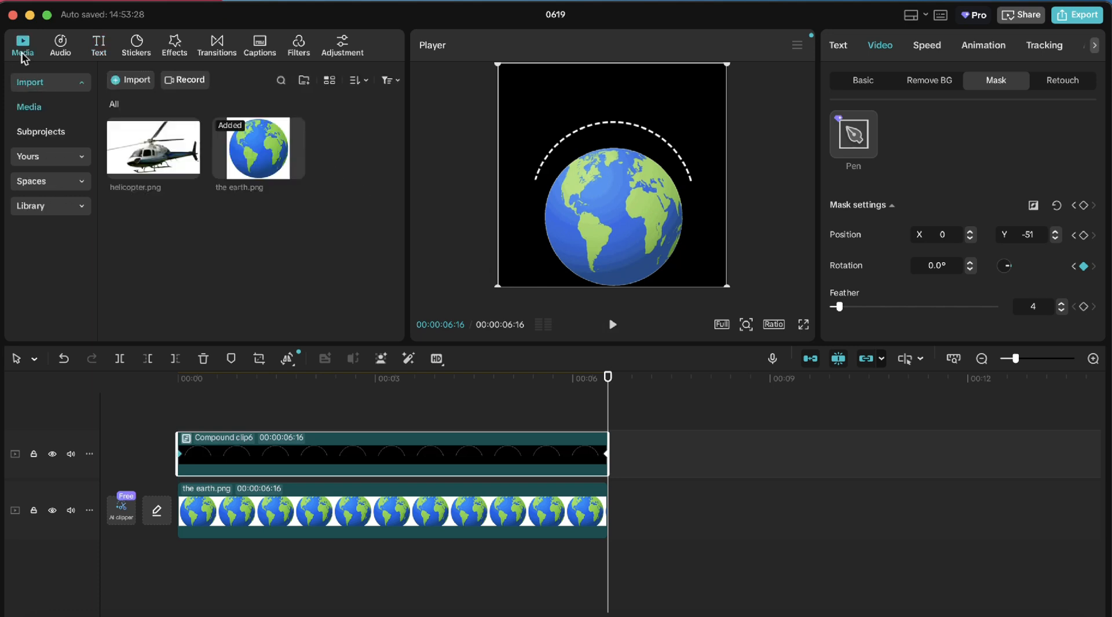
{"action": "left_click", "coordinate": [155, 164]}
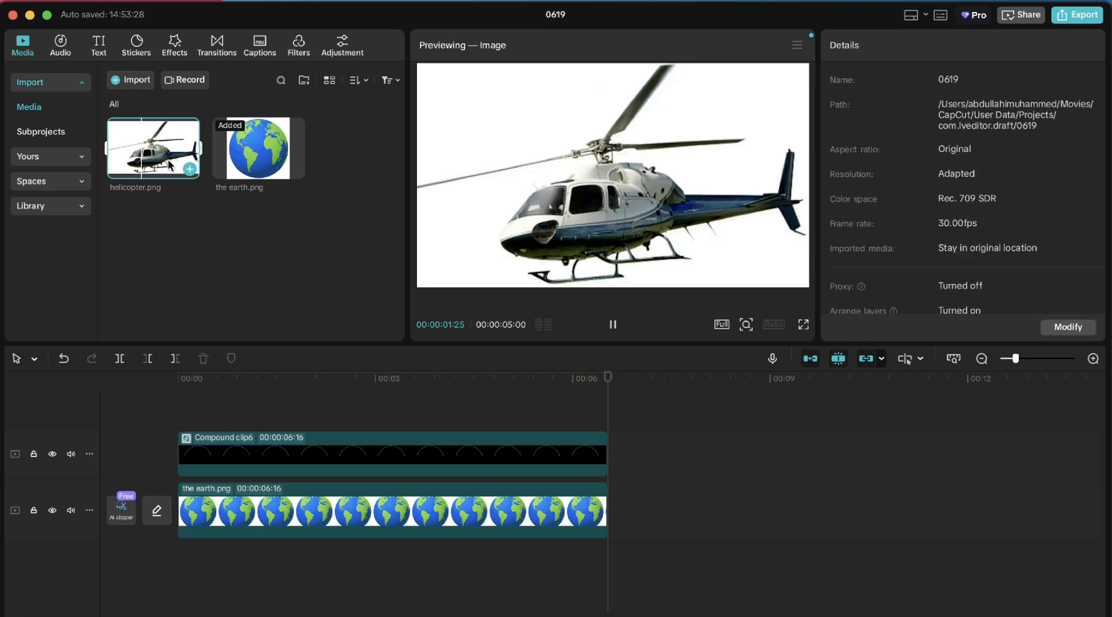
{"action": "left_click_drag", "start_coordinate": [167, 157], "coordinate": [180, 416]}
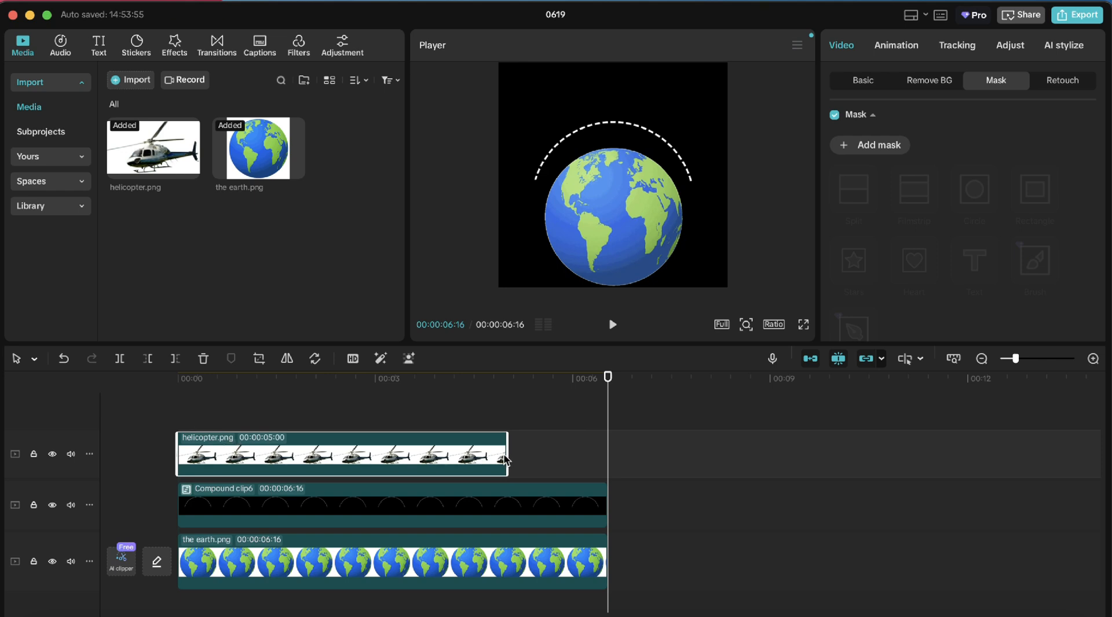
{"action": "left_click_drag", "start_coordinate": [506, 460], "coordinate": [605, 461]}
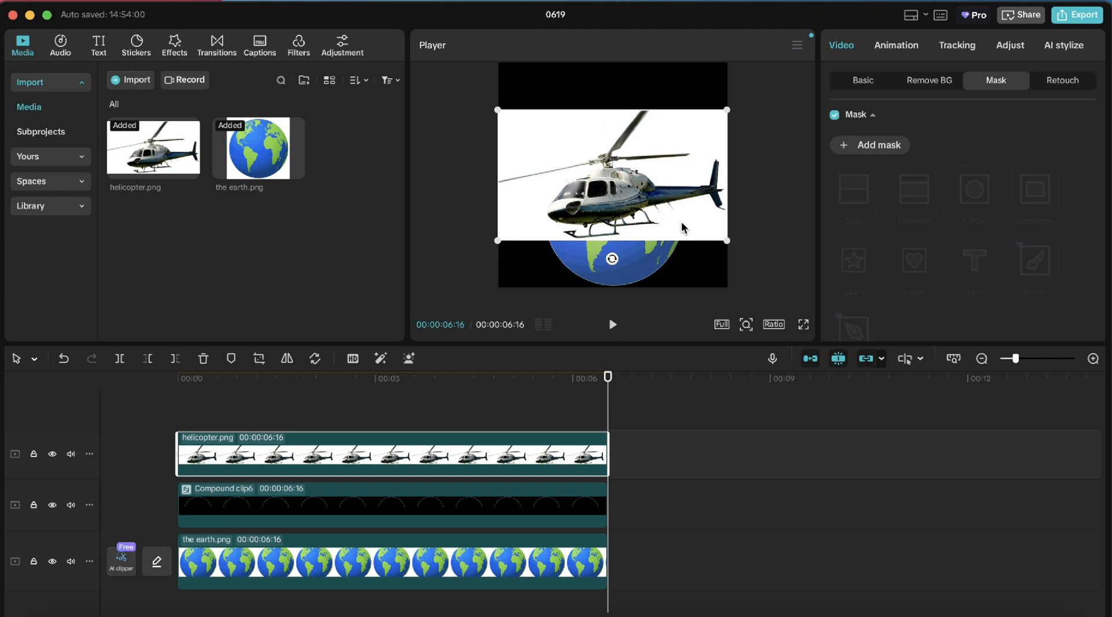
Enable Chroma key on the helicopter and pick its white background color to remove it
{"action": "left_click", "coordinate": [919, 87]}
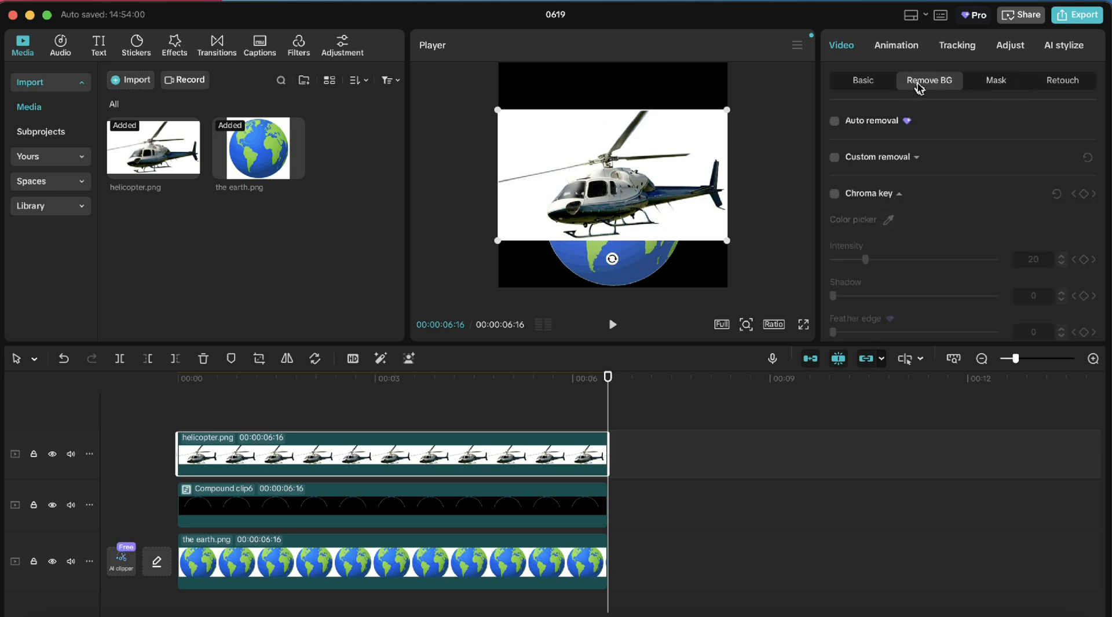
{"action": "left_click", "coordinate": [834, 194]}
{"action": "left_click", "coordinate": [887, 220]}
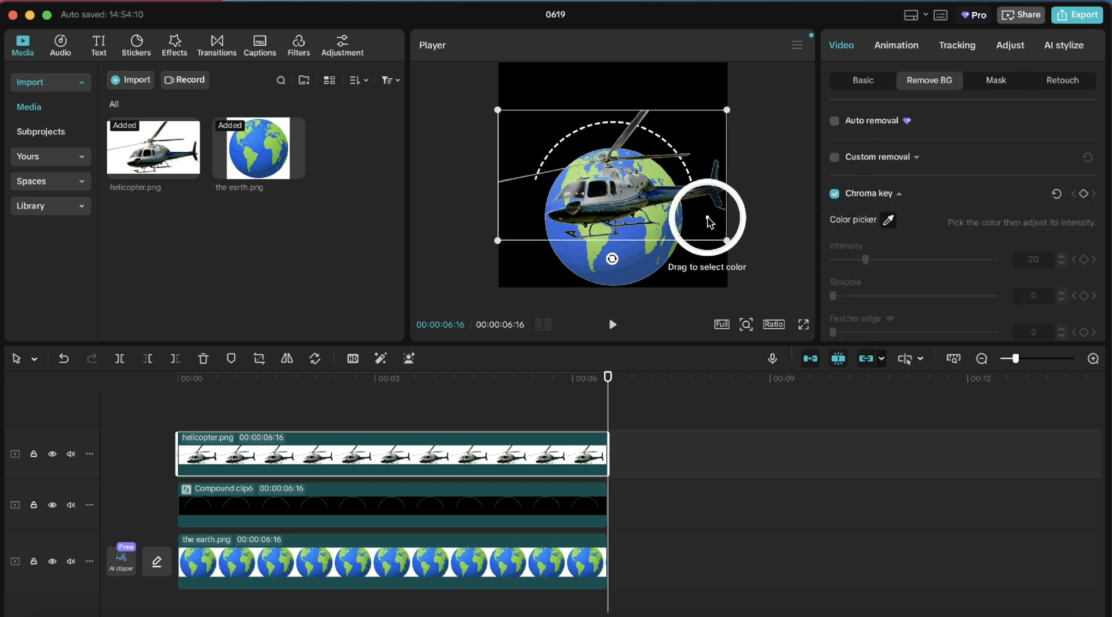
{"action": "left_click", "coordinate": [708, 222]}
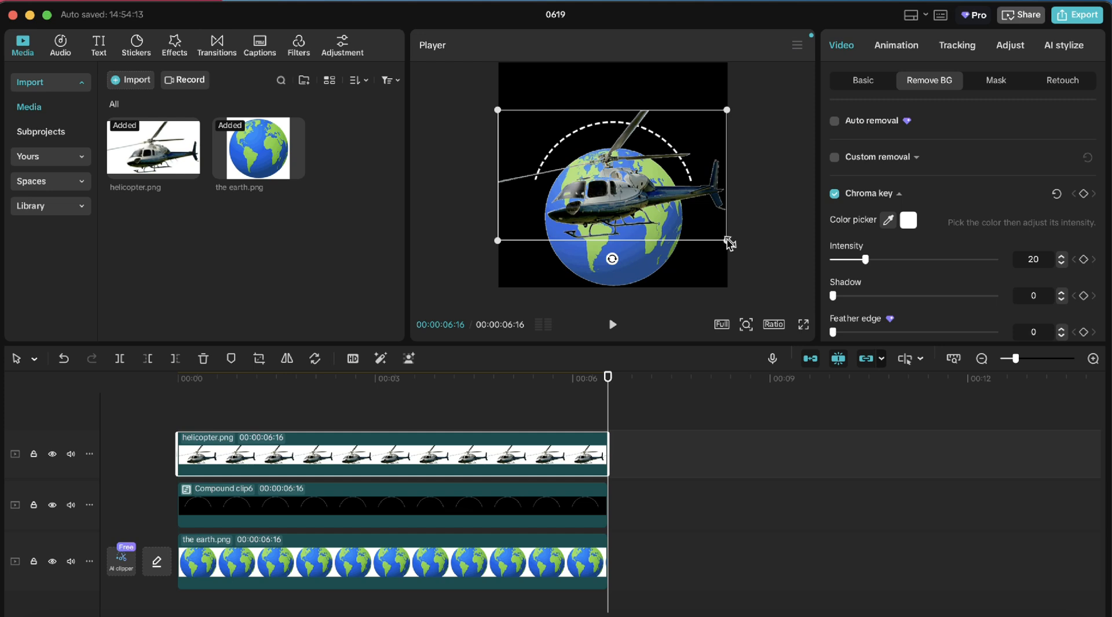
Scale the helicopter down to about 29%, tilt it and place it at the right end of the dashed arc
{"action": "left_click_drag", "start_coordinate": [729, 243], "coordinate": [688, 161]}
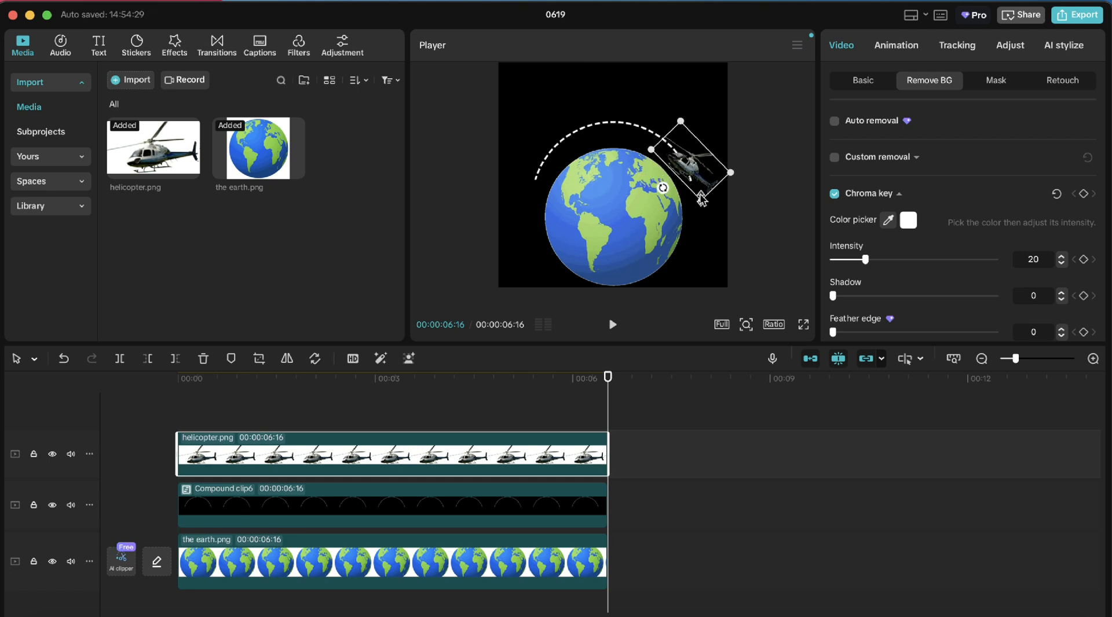
{"action": "left_click_drag", "start_coordinate": [702, 202], "coordinate": [701, 200]}
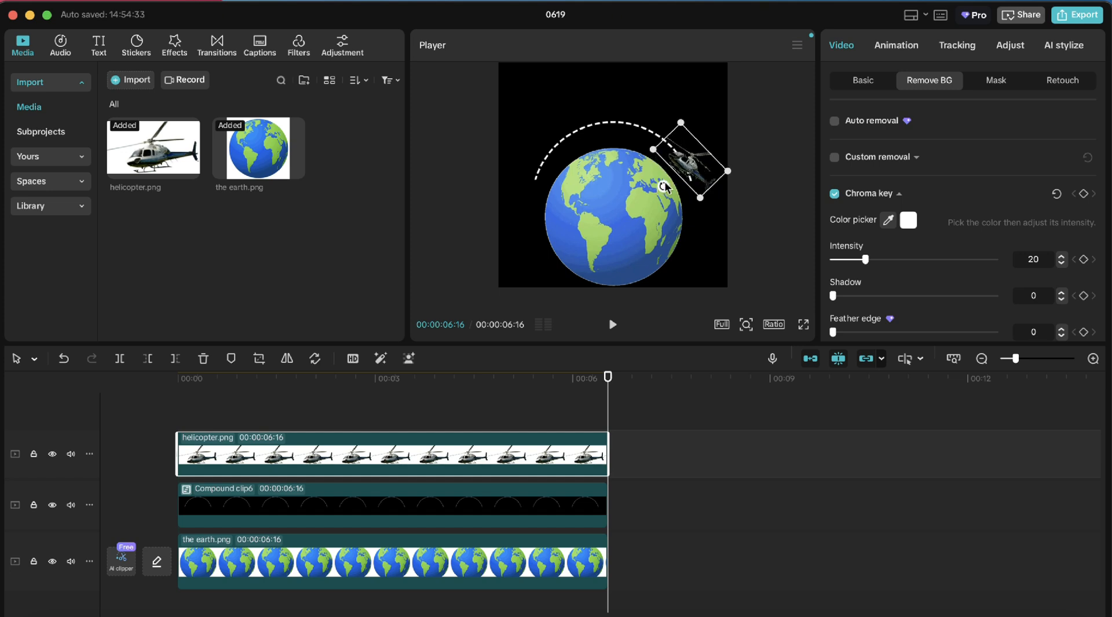
{"action": "left_click_drag", "start_coordinate": [664, 187], "coordinate": [700, 182]}
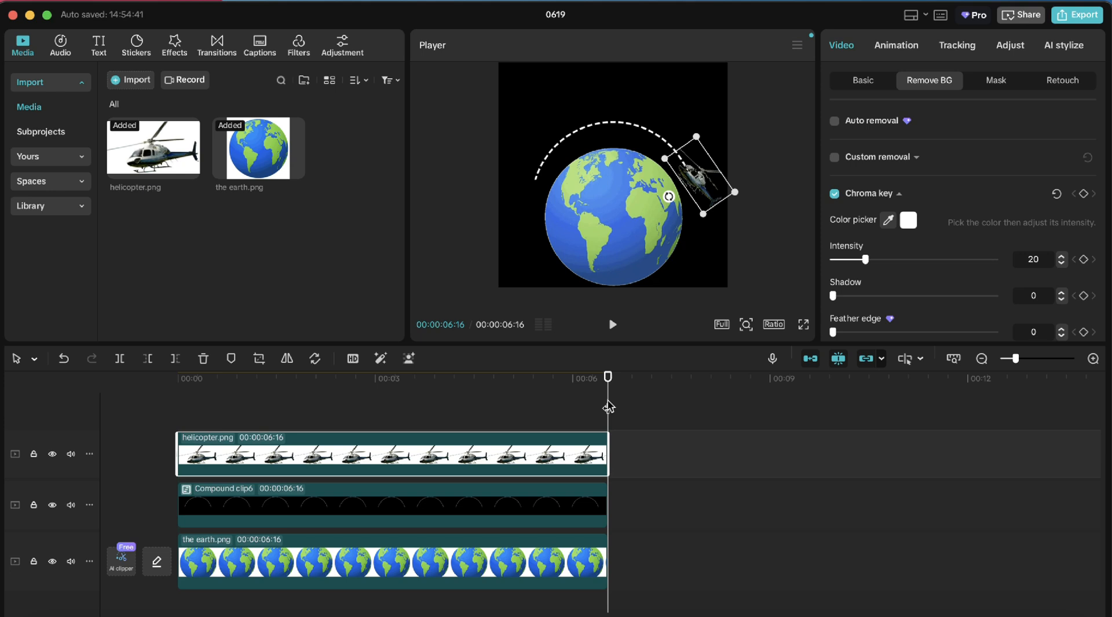
At the start of the timeline, add position and rotation keyframes to the helicopter clip
{"action": "left_click_drag", "start_coordinate": [608, 407], "coordinate": [158, 367]}
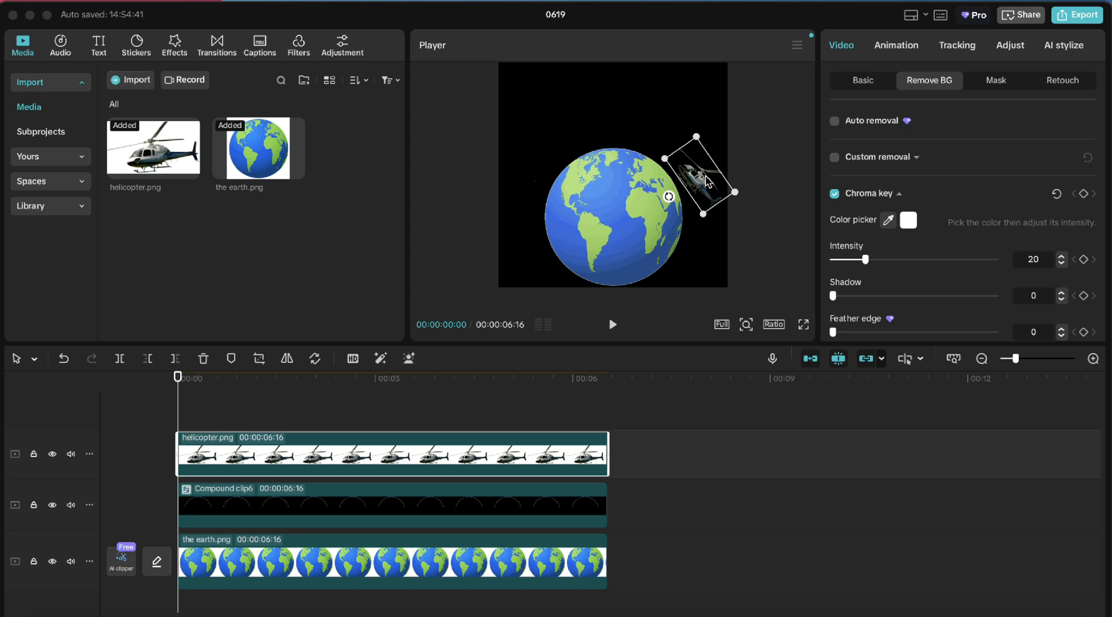
{"action": "left_click_drag", "start_coordinate": [705, 177], "coordinate": [704, 172]}
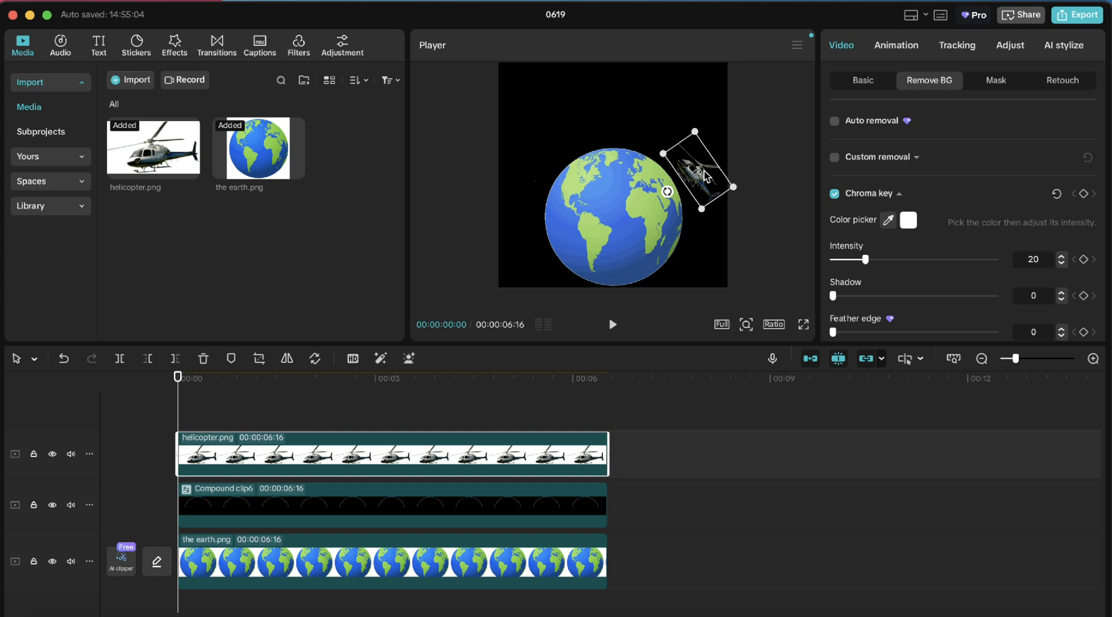
{"action": "left_click", "coordinate": [179, 398]}
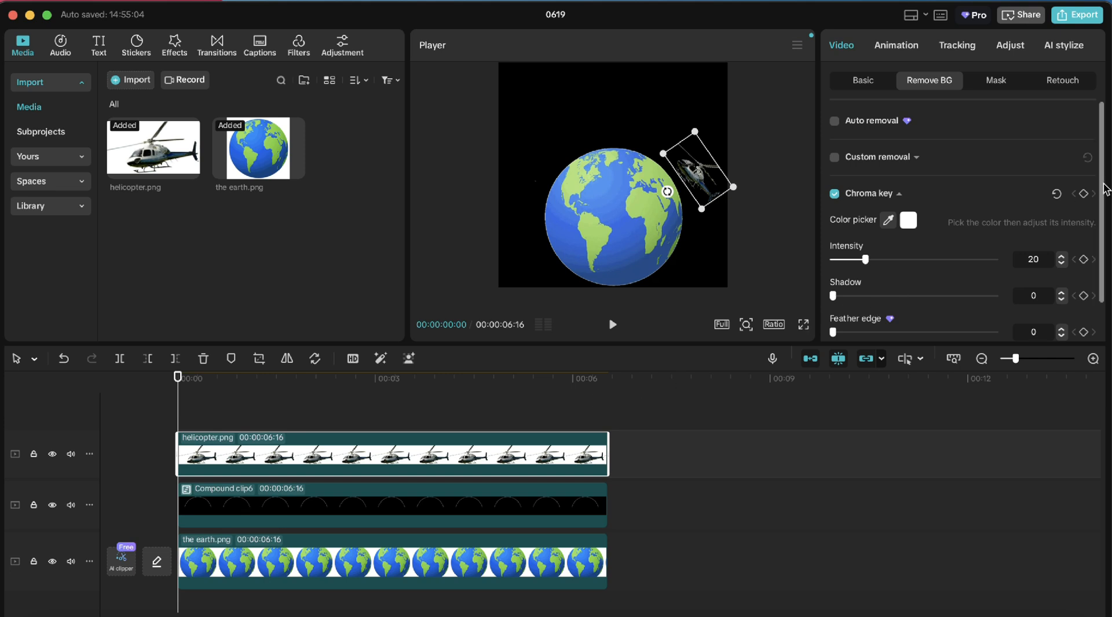
{"action": "left_click_drag", "start_coordinate": [1101, 184], "coordinate": [1095, 95]}
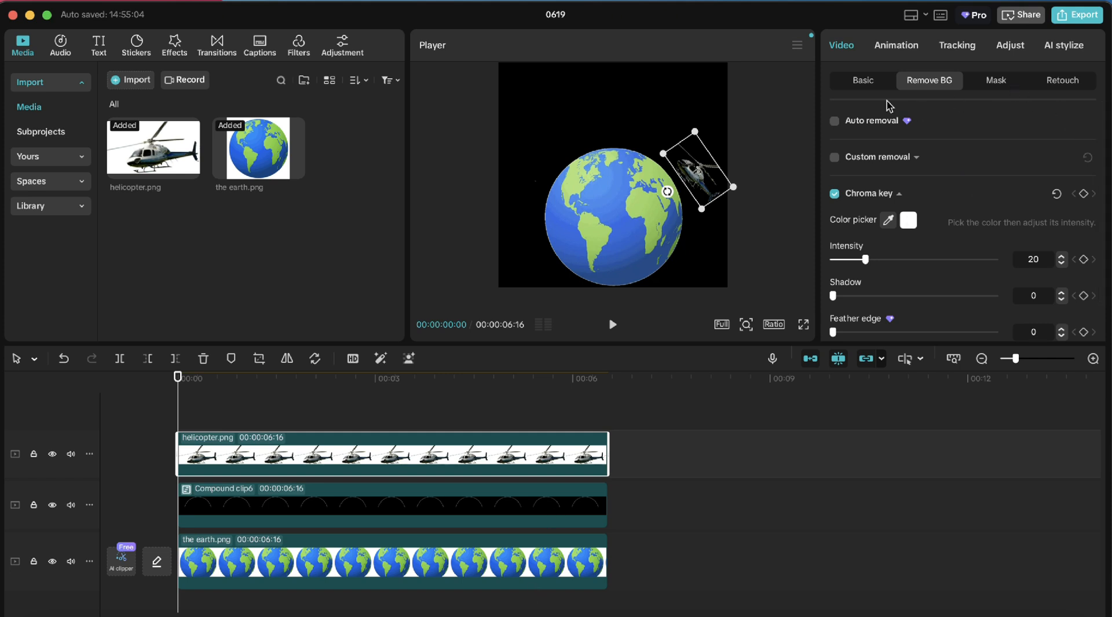
{"action": "left_click", "coordinate": [864, 86]}
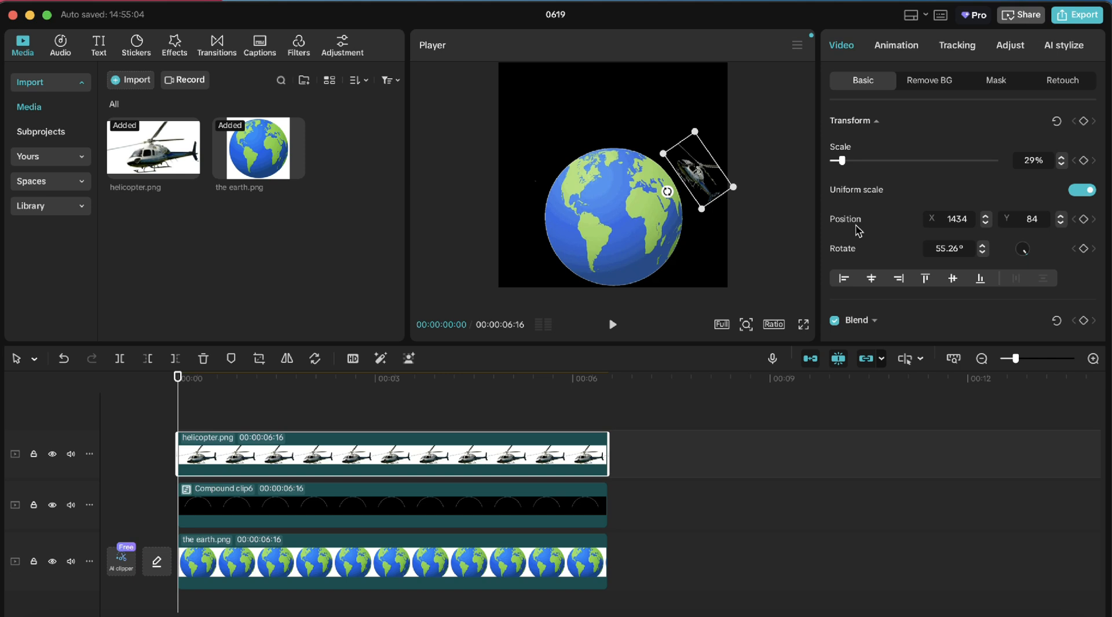
{"action": "left_click", "coordinate": [1085, 221]}
{"action": "left_click", "coordinate": [1084, 249]}
At the clip's end, move the helicopter to the arc's left end, about X -1194, Y 195, rotated -33.34°, and preview
{"action": "left_click_drag", "start_coordinate": [209, 405], "coordinate": [616, 382]}
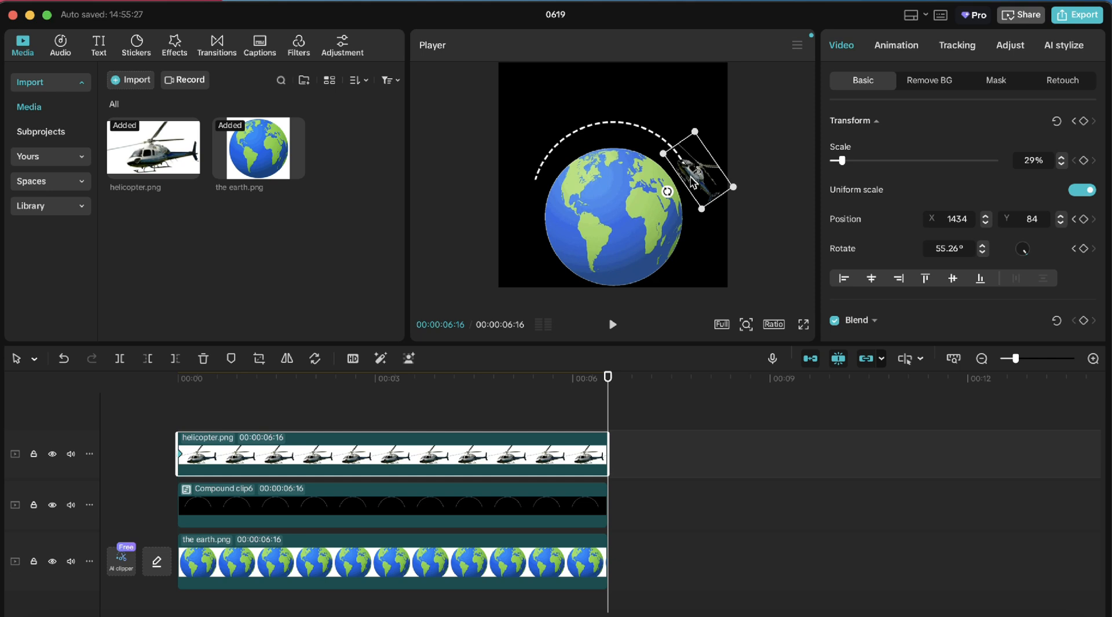
{"action": "left_click_drag", "start_coordinate": [706, 176], "coordinate": [557, 165]}
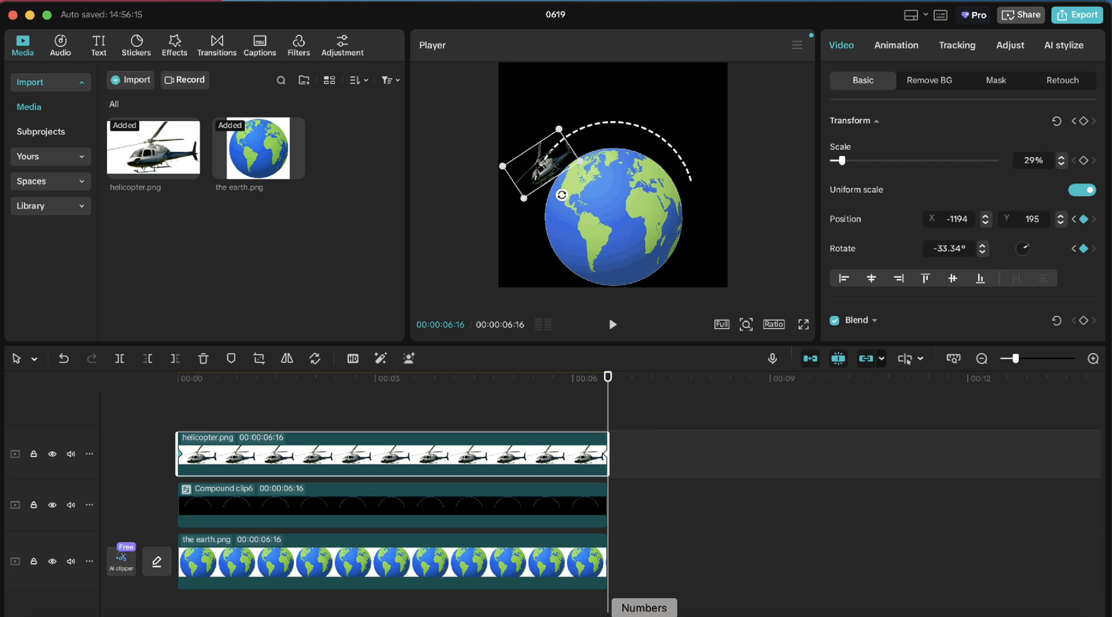
{"action": "left_click", "coordinate": [680, 616]}
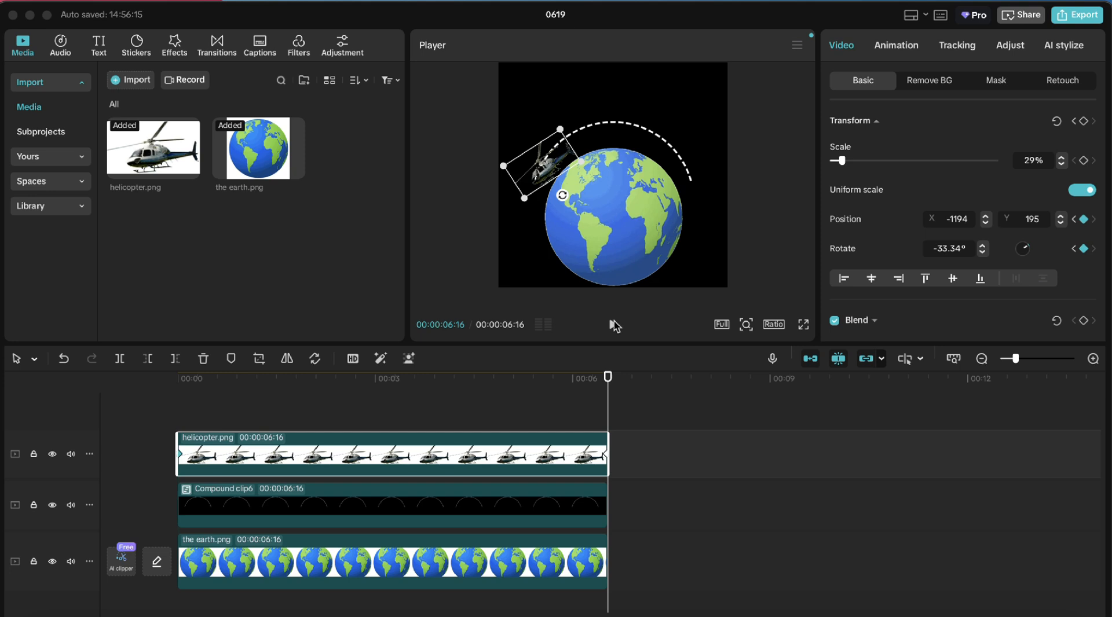
{"action": "left_click", "coordinate": [613, 325]}
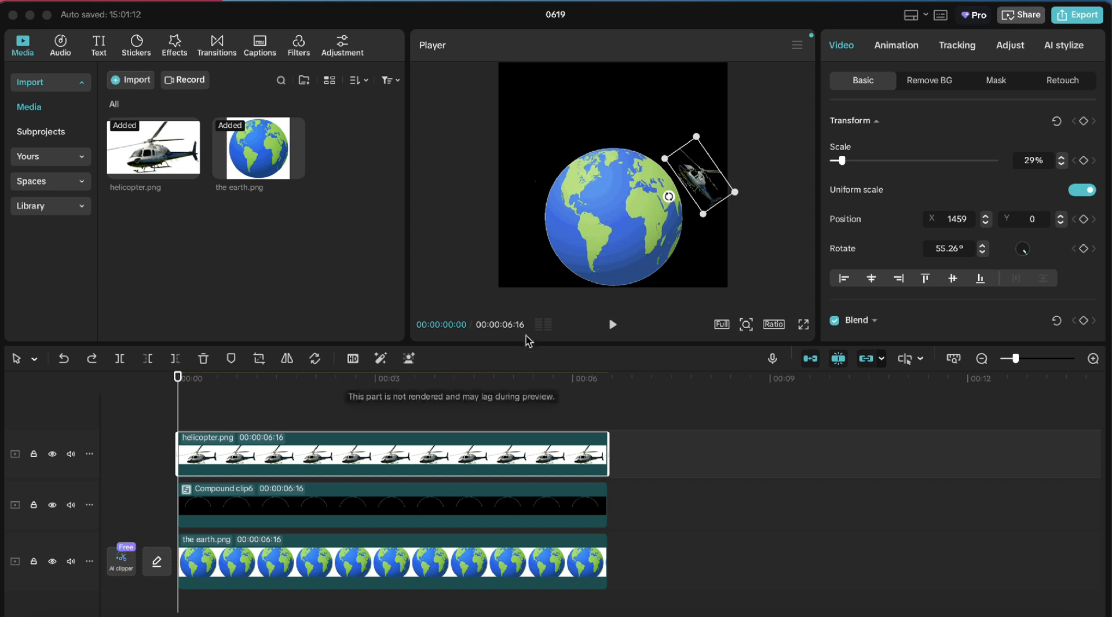
Convert the helicopter clip into a compound clip and keyframe its position and rotation at the start
{"action": "right_click", "coordinate": [285, 459]}
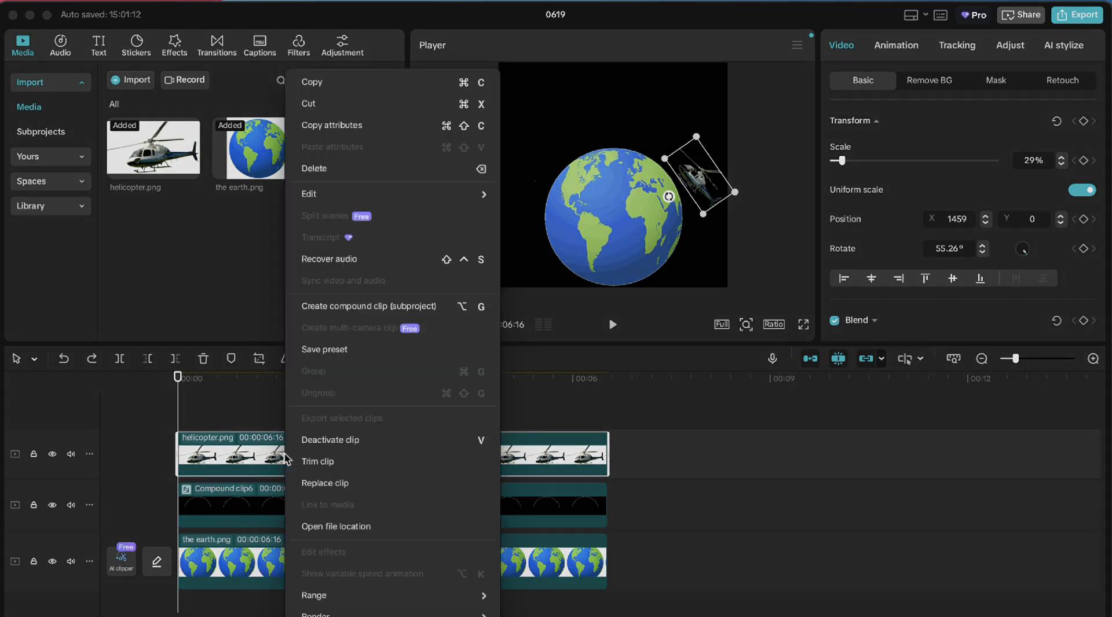
{"action": "left_click", "coordinate": [339, 307]}
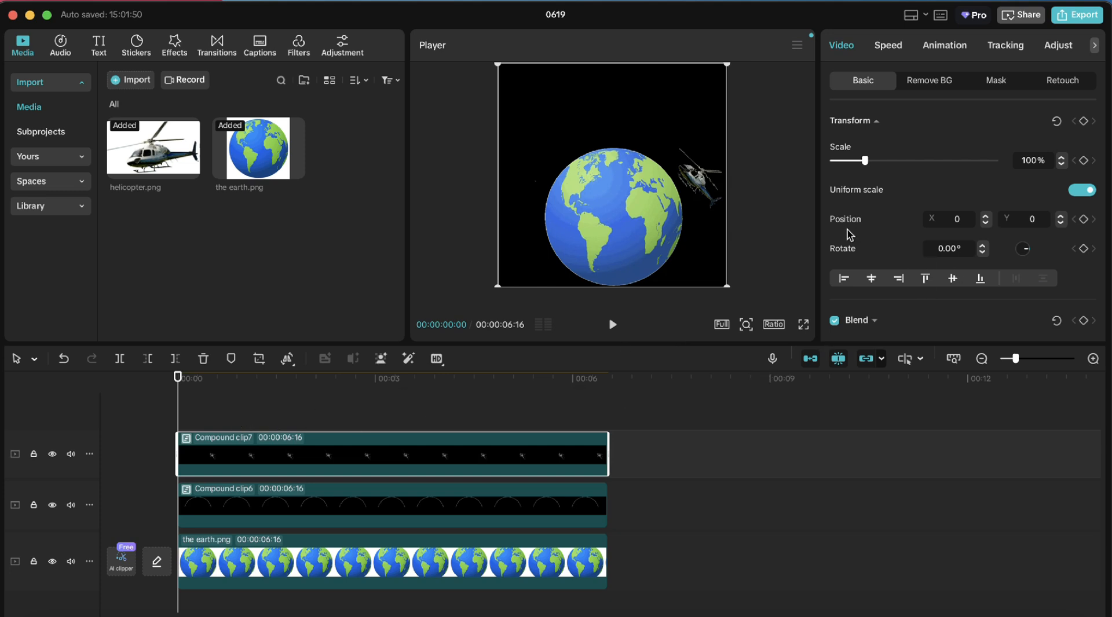
{"action": "left_click", "coordinate": [1084, 220]}
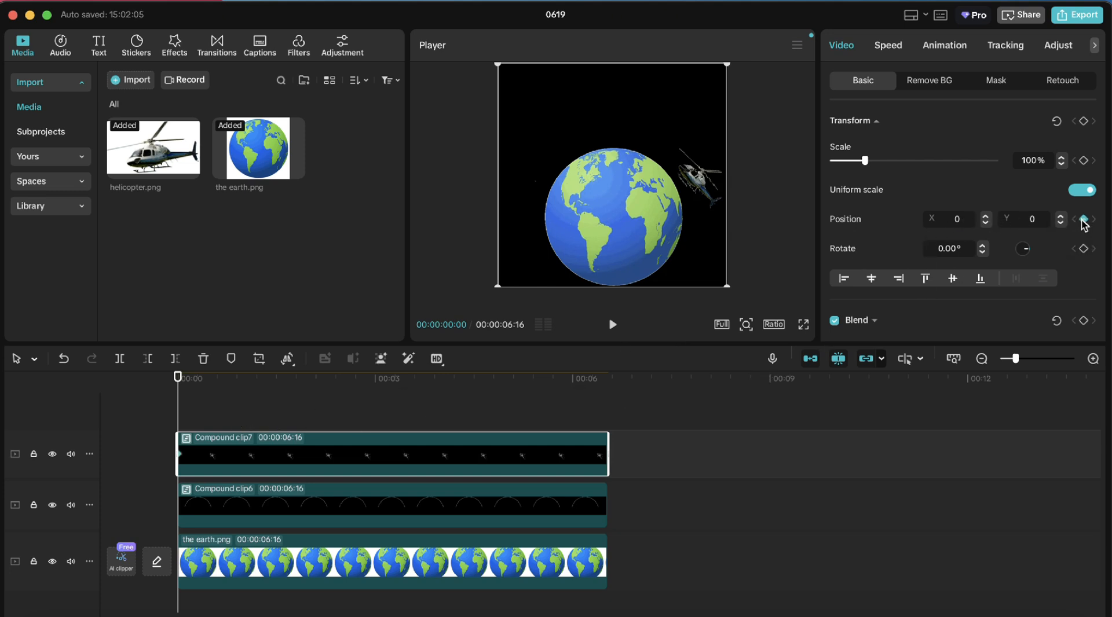
{"action": "left_click", "coordinate": [1084, 249]}
At the clip's end, rotate the helicopter compound clip to -30.50° and shift it to X -227
{"action": "left_click_drag", "start_coordinate": [179, 412], "coordinate": [608, 400]}
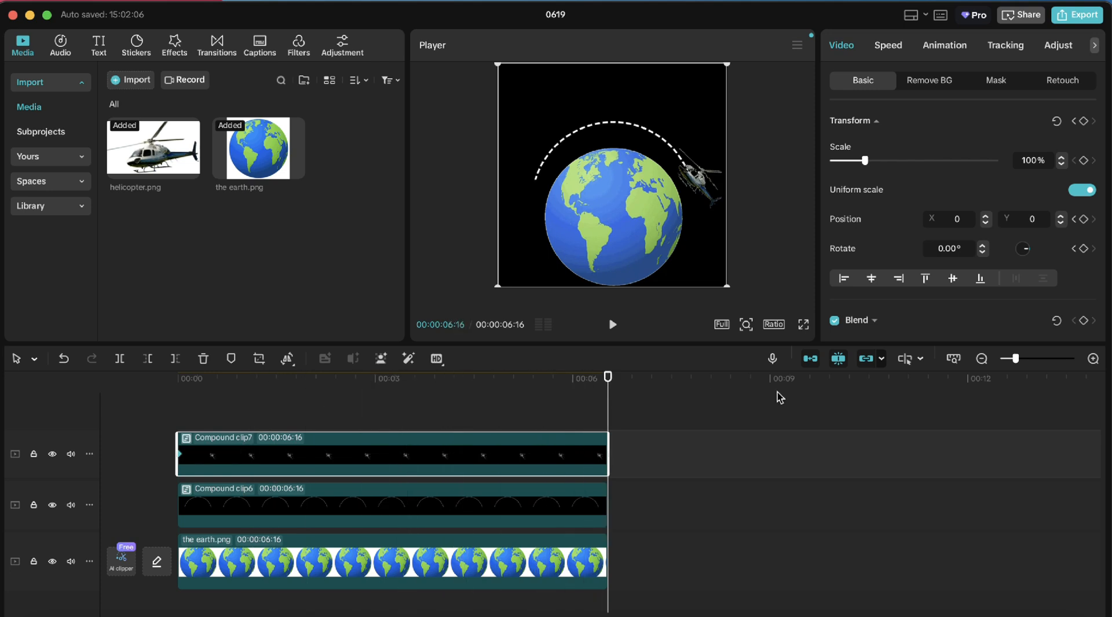
{"action": "left_click", "coordinate": [983, 253]}
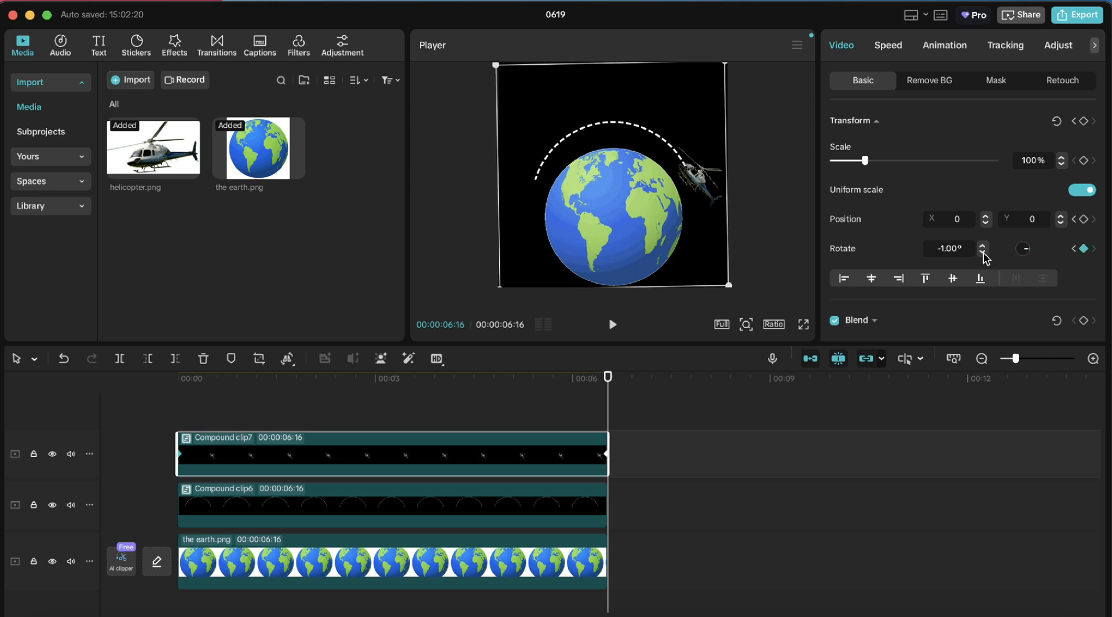
{"action": "left_click", "coordinate": [983, 254]}
{"action": "left_click", "coordinate": [982, 253]}
{"action": "left_click", "coordinate": [983, 253]}
{"action": "left_click", "coordinate": [983, 254]}
{"action": "left_click", "coordinate": [983, 254]}
{"action": "left_click", "coordinate": [982, 254]}
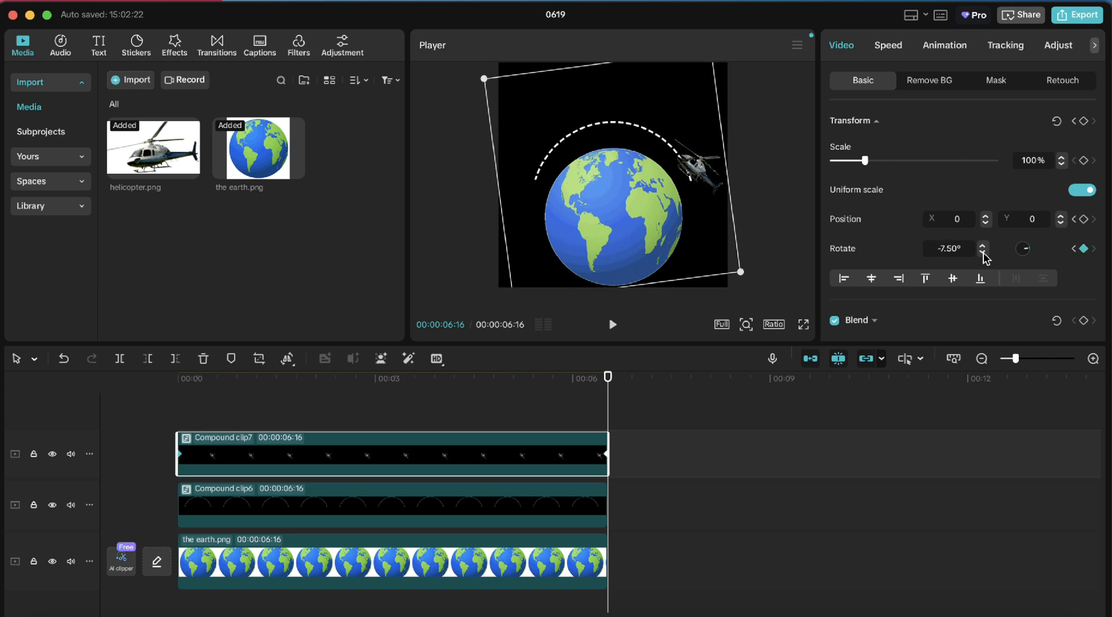
{"action": "left_click", "coordinate": [983, 254]}
{"action": "left_click", "coordinate": [983, 254]}
{"action": "left_click", "coordinate": [983, 254]}
{"action": "left_click", "coordinate": [983, 254]}
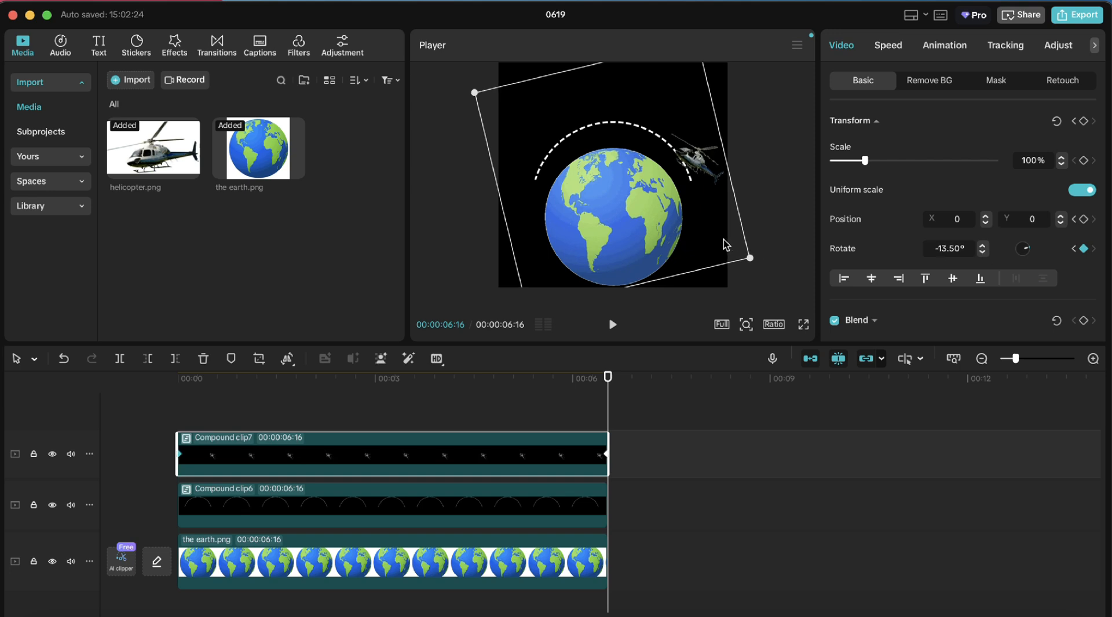
{"action": "left_click_drag", "start_coordinate": [726, 245], "coordinate": [717, 245]}
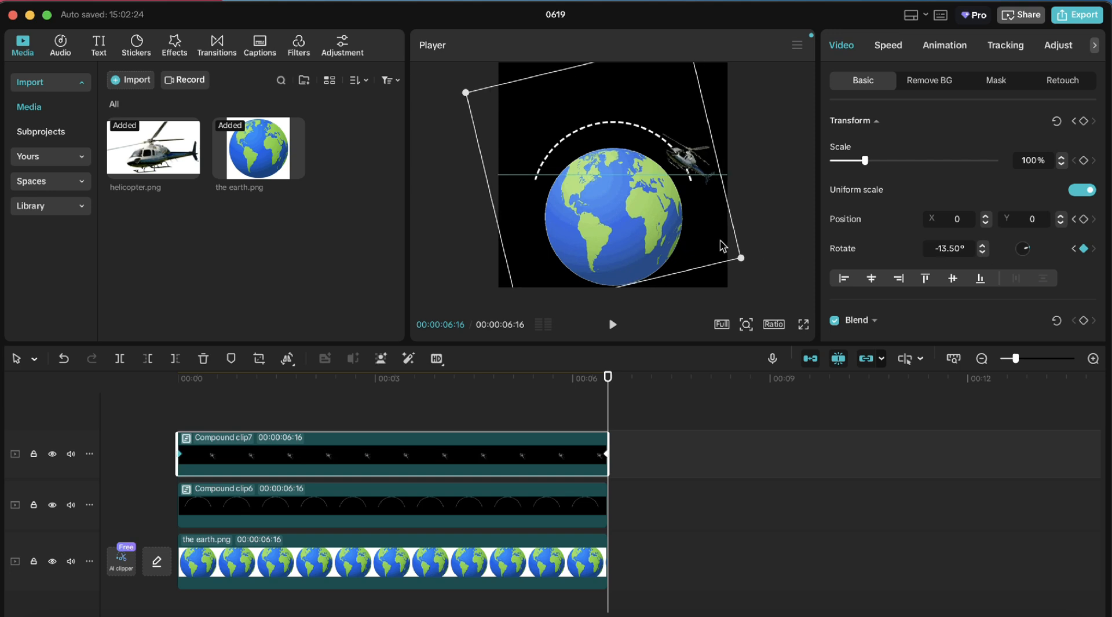
{"action": "left_click", "coordinate": [983, 254]}
{"action": "left_click", "coordinate": [983, 253]}
{"action": "left_click", "coordinate": [983, 253]}
{"action": "left_click", "coordinate": [983, 253]}
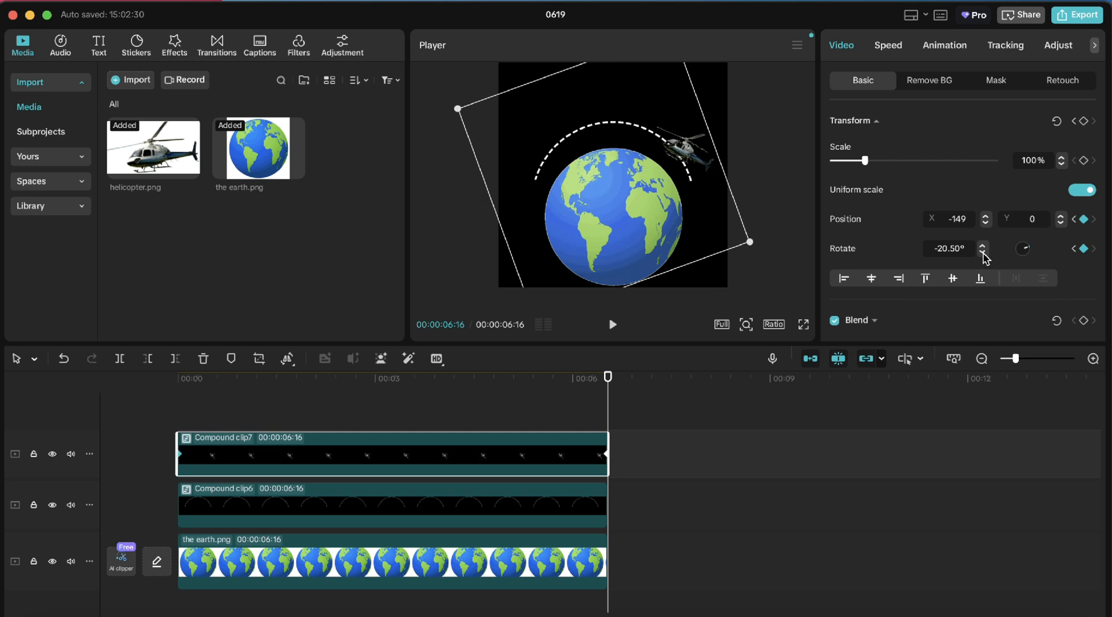
{"action": "left_click", "coordinate": [983, 254]}
{"action": "left_click", "coordinate": [983, 254]}
{"action": "left_click", "coordinate": [983, 253]}
{"action": "left_click", "coordinate": [983, 254]}
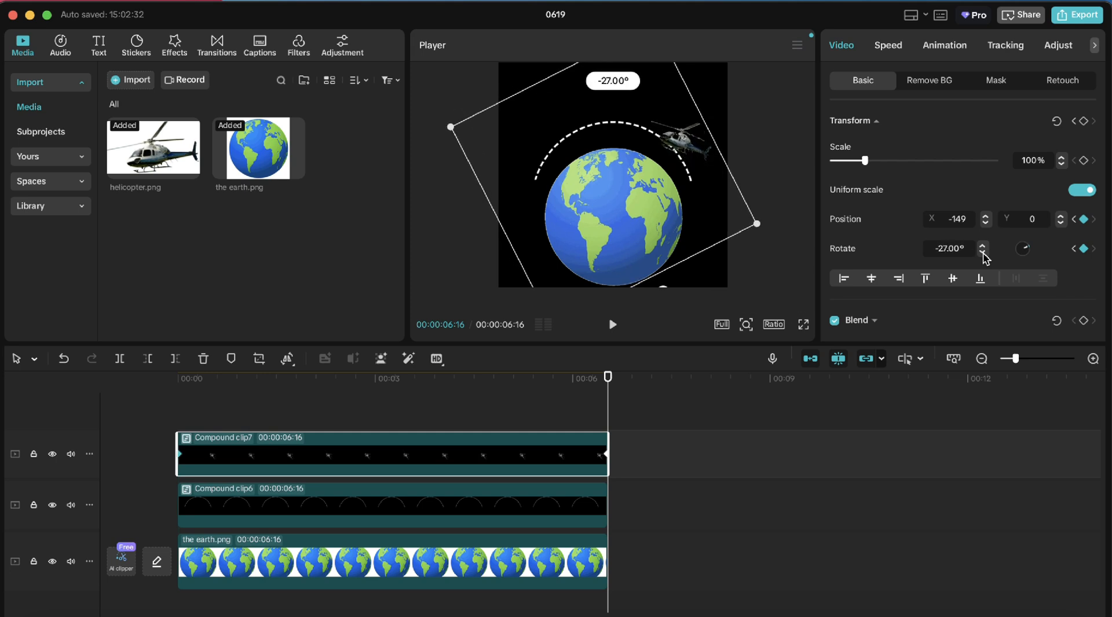
{"action": "left_click", "coordinate": [982, 254]}
{"action": "left_click", "coordinate": [983, 254]}
{"action": "left_click", "coordinate": [982, 254]}
{"action": "left_click", "coordinate": [983, 254]}
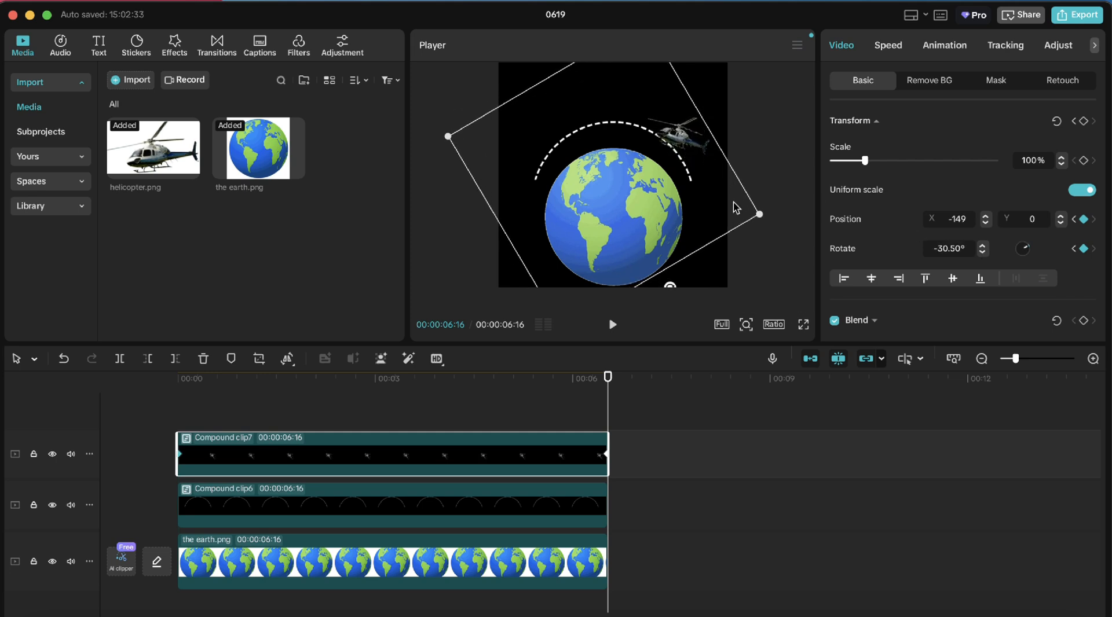
{"action": "left_click_drag", "start_coordinate": [734, 207], "coordinate": [730, 208]}
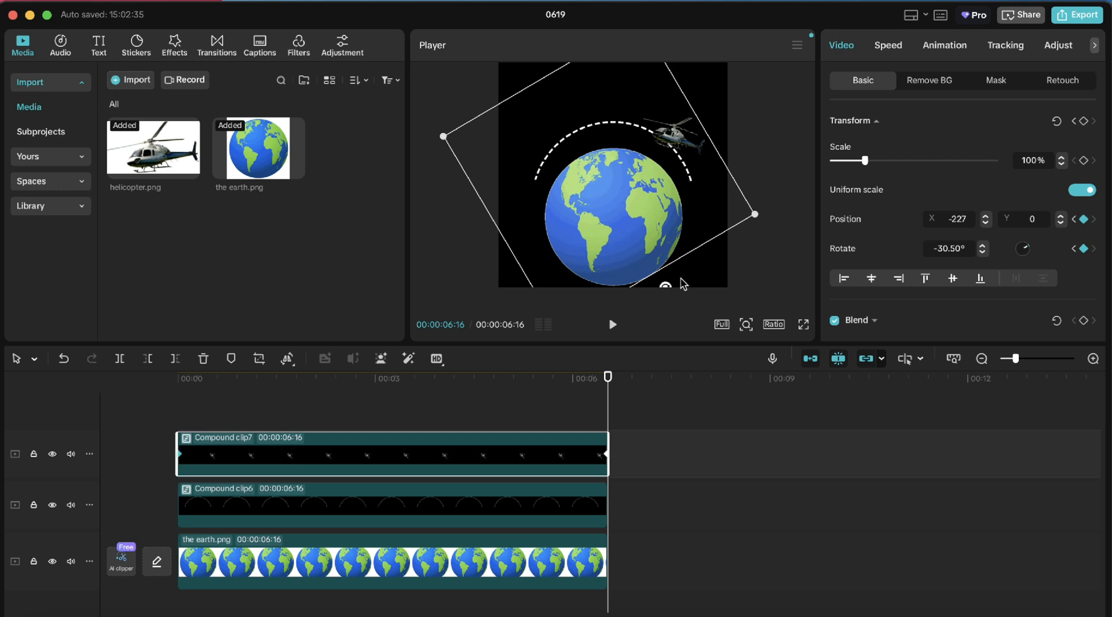
At the clip's end, rotate and move the helicopter compound clip along the arc to its left end, about X -370, Y -708, rotated -146.48°, and preview
{"action": "left_click_drag", "start_coordinate": [668, 292], "coordinate": [694, 284]}
{"action": "left_click_drag", "start_coordinate": [687, 182], "coordinate": [683, 186]}
{"action": "left_click_drag", "start_coordinate": [675, 290], "coordinate": [717, 296]}
{"action": "left_click_drag", "start_coordinate": [689, 188], "coordinate": [687, 188]}
{"action": "left_click_drag", "start_coordinate": [689, 269], "coordinate": [701, 255]}
{"action": "left_click_drag", "start_coordinate": [669, 160], "coordinate": [664, 164]}
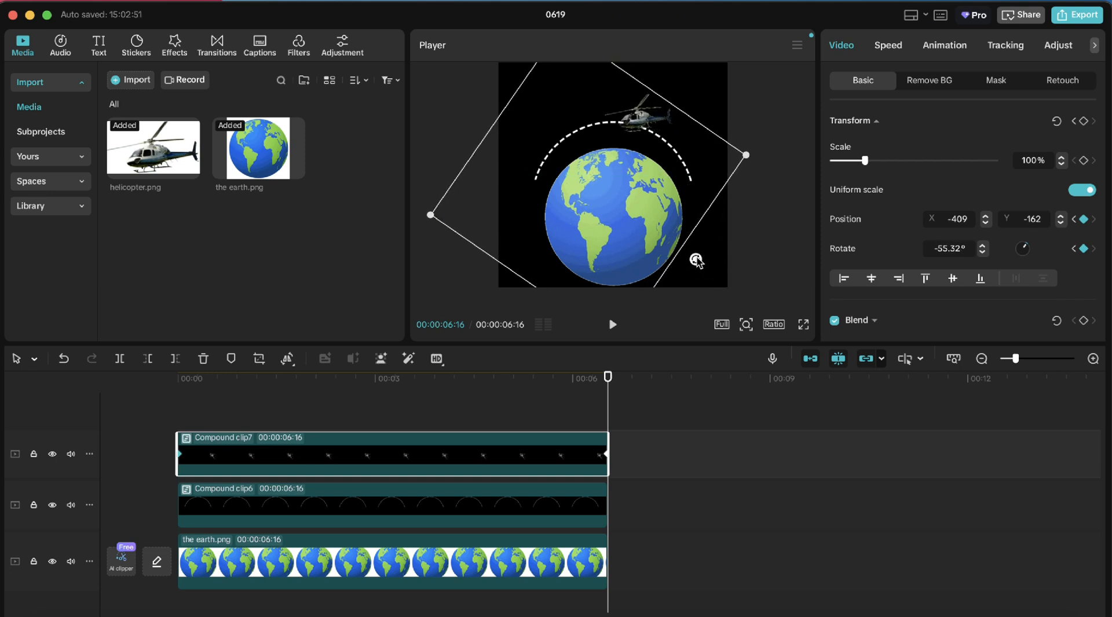
{"action": "left_click_drag", "start_coordinate": [696, 259], "coordinate": [721, 245]}
{"action": "left_click_drag", "start_coordinate": [652, 149], "coordinate": [648, 156]}
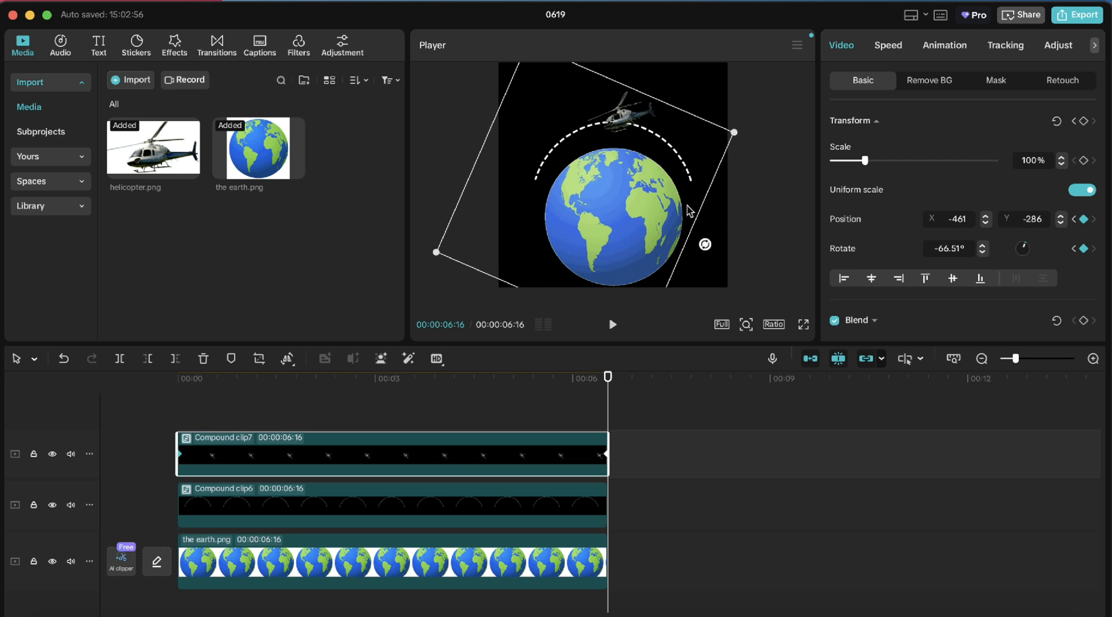
{"action": "left_click_drag", "start_coordinate": [706, 245], "coordinate": [714, 213]}
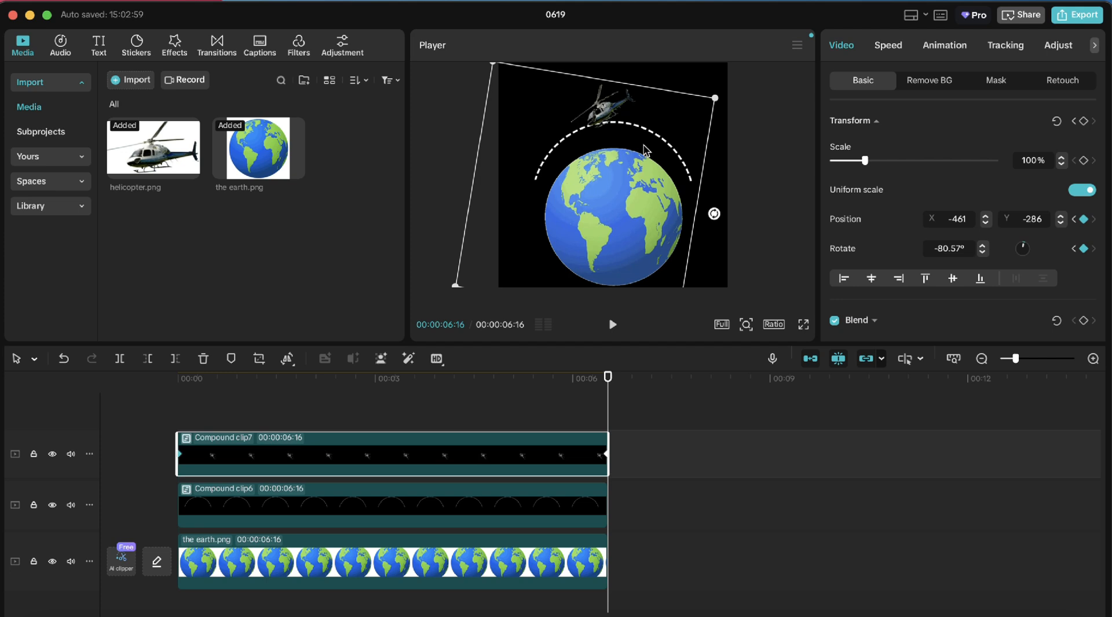
{"action": "left_click_drag", "start_coordinate": [646, 139], "coordinate": [646, 145]}
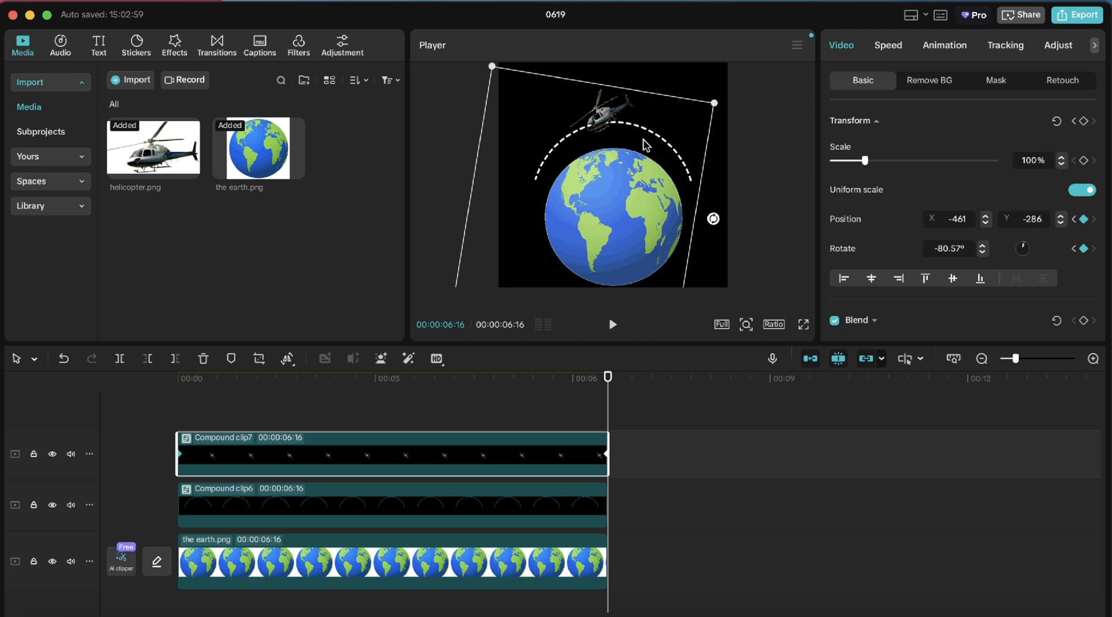
{"action": "left_click_drag", "start_coordinate": [714, 219], "coordinate": [714, 175]}
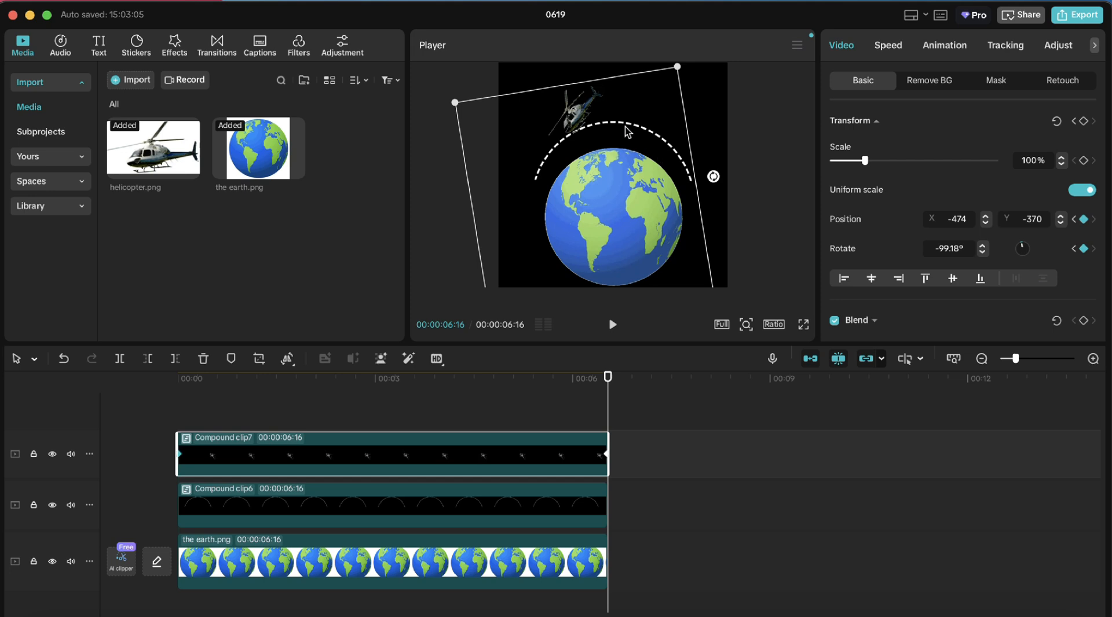
{"action": "left_click_drag", "start_coordinate": [629, 134], "coordinate": [655, 153]}
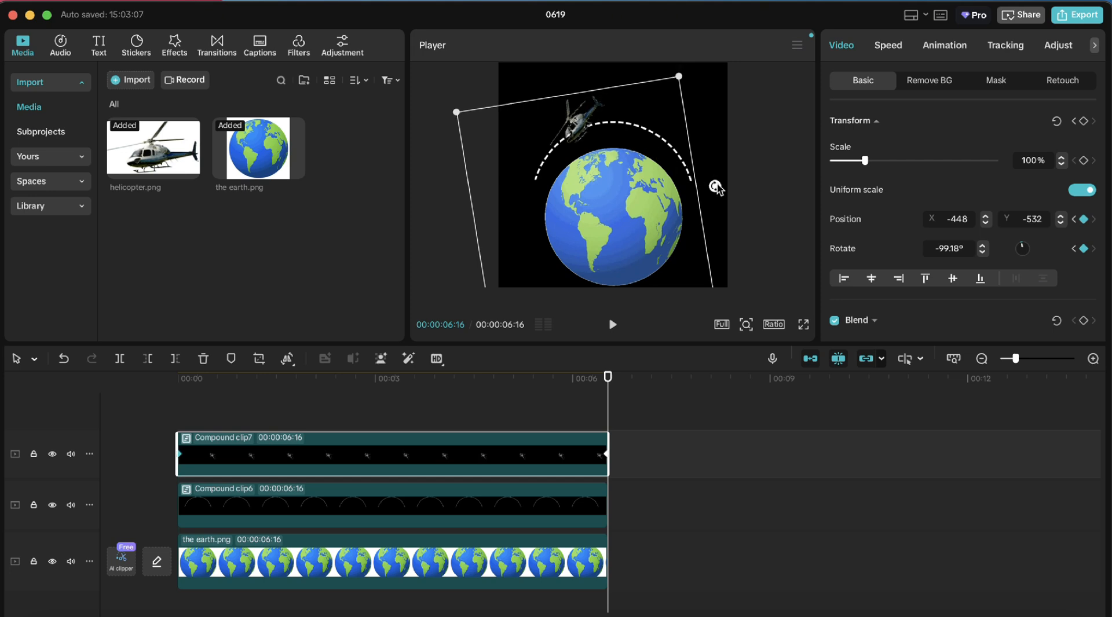
{"action": "left_click_drag", "start_coordinate": [714, 186], "coordinate": [729, 152]}
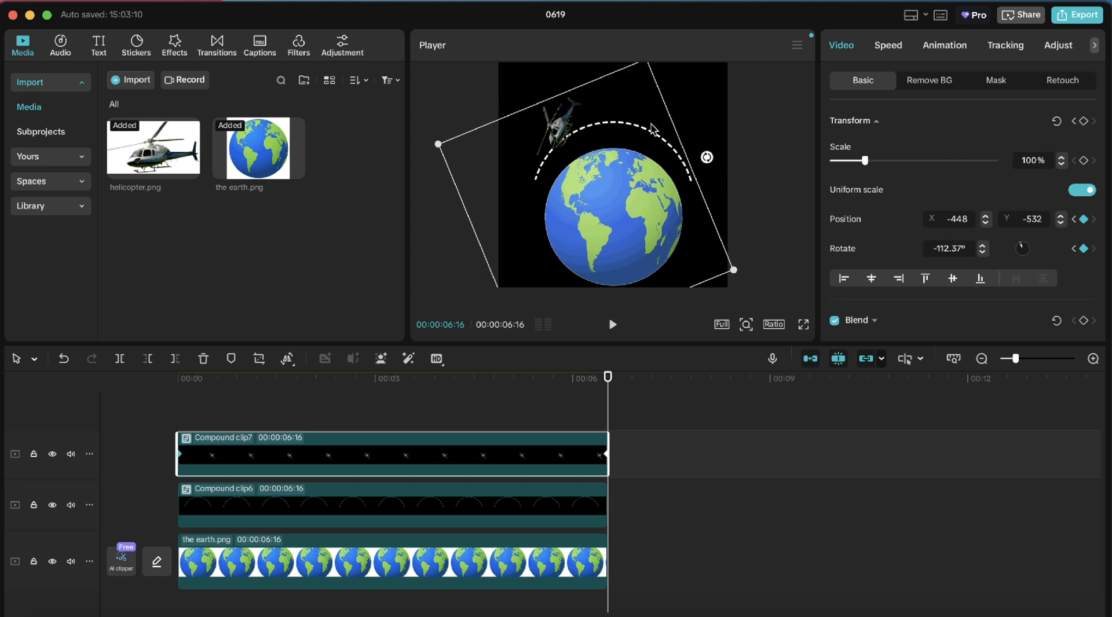
{"action": "left_click_drag", "start_coordinate": [643, 129], "coordinate": [644, 132]}
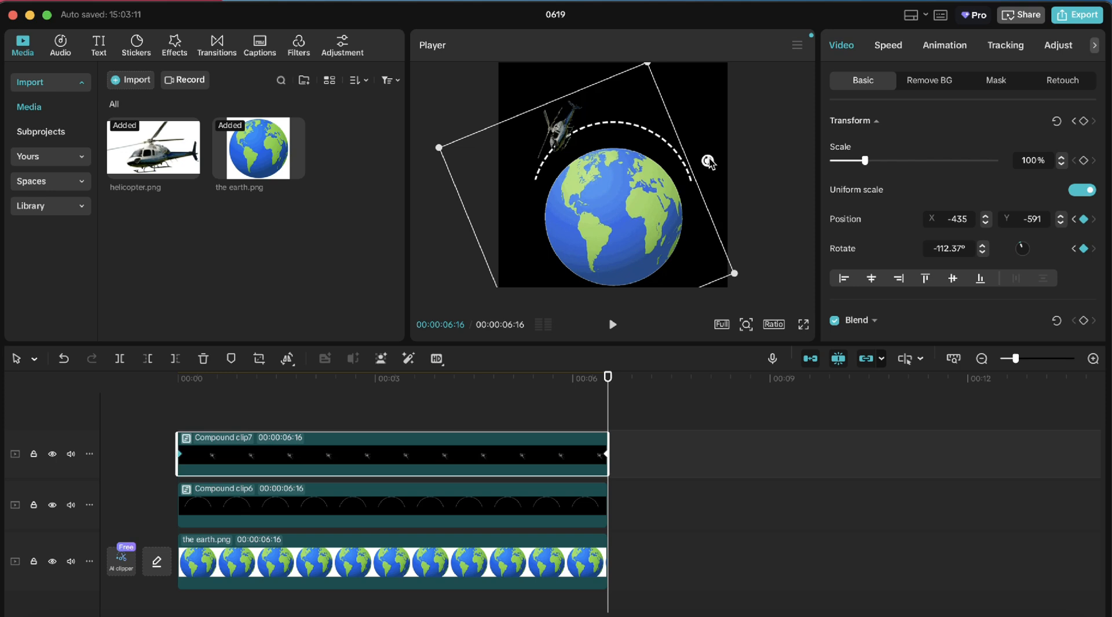
{"action": "left_click_drag", "start_coordinate": [709, 165], "coordinate": [671, 93]}
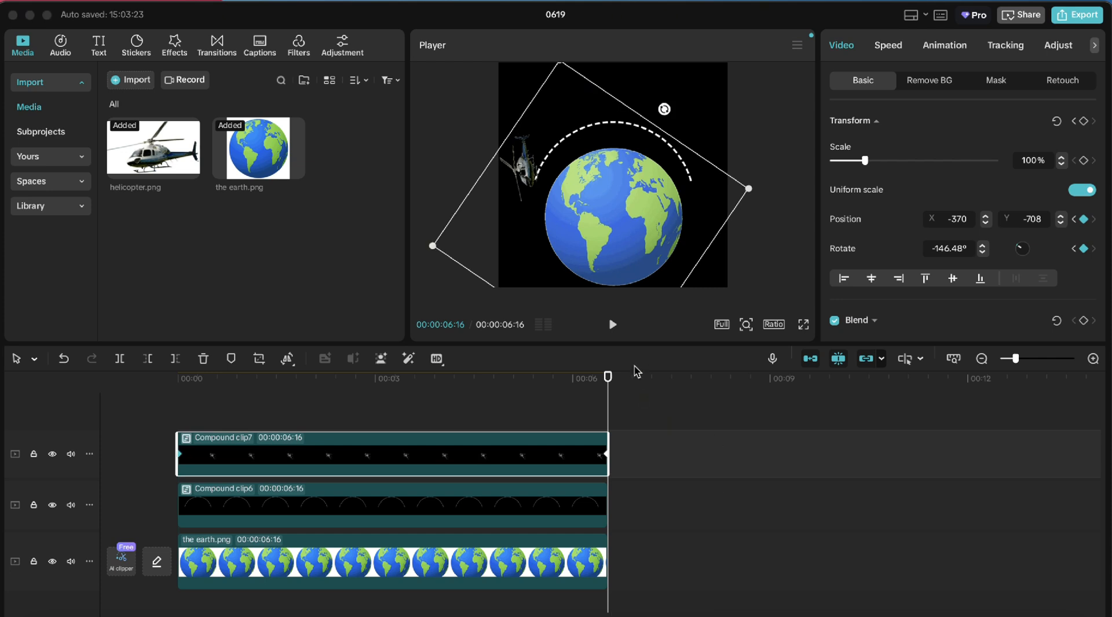
{"action": "left_click", "coordinate": [612, 326]}
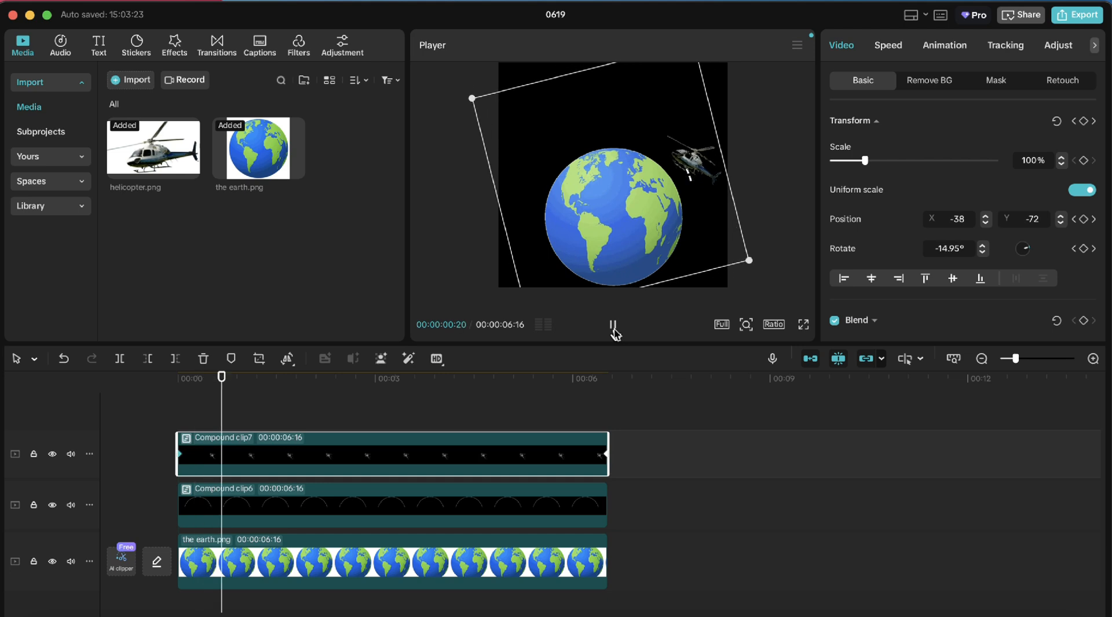